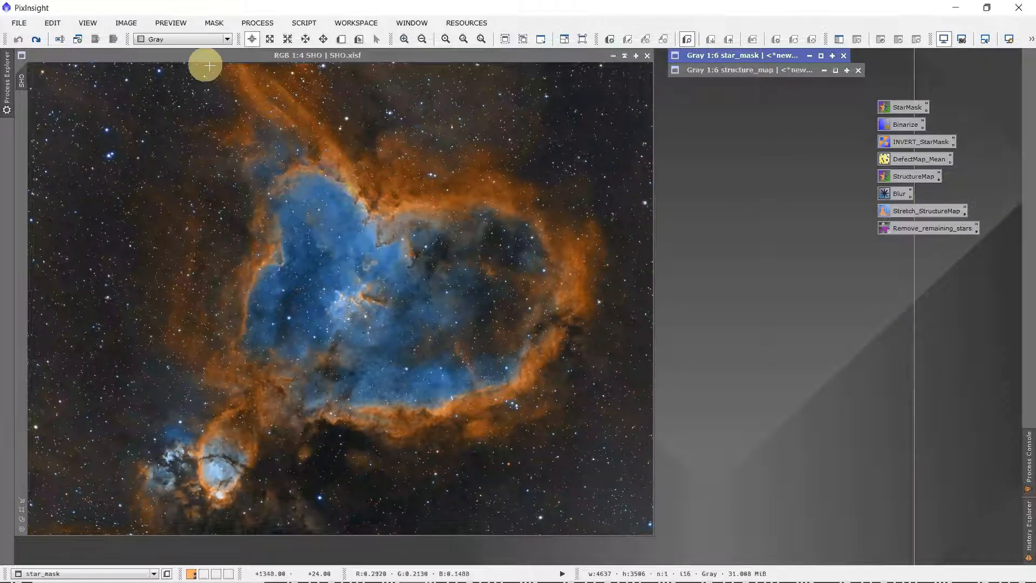
Compare the SHO image with and without stars by redoing and undoing its star removal.
click(79, 56)
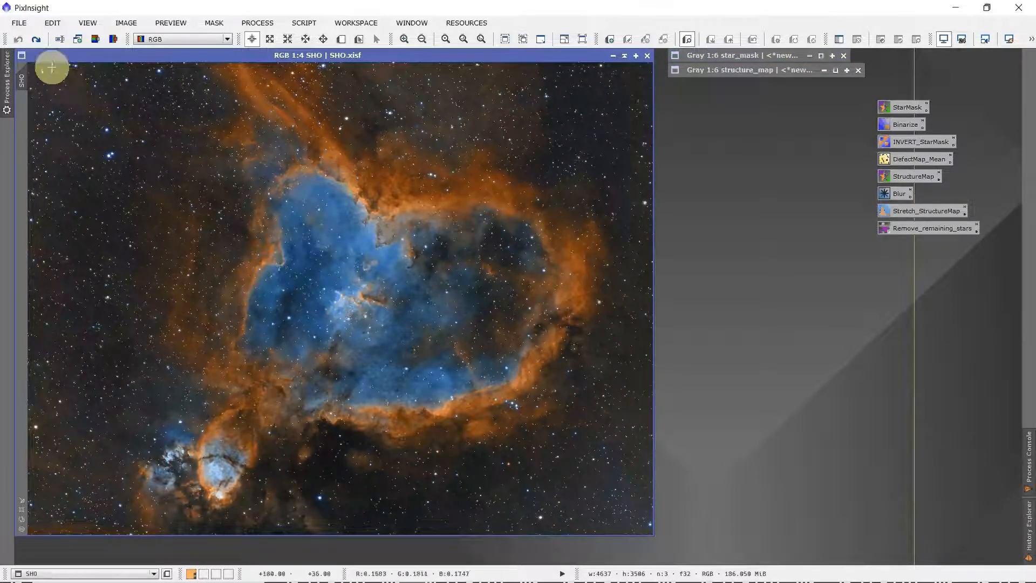
click(36, 44)
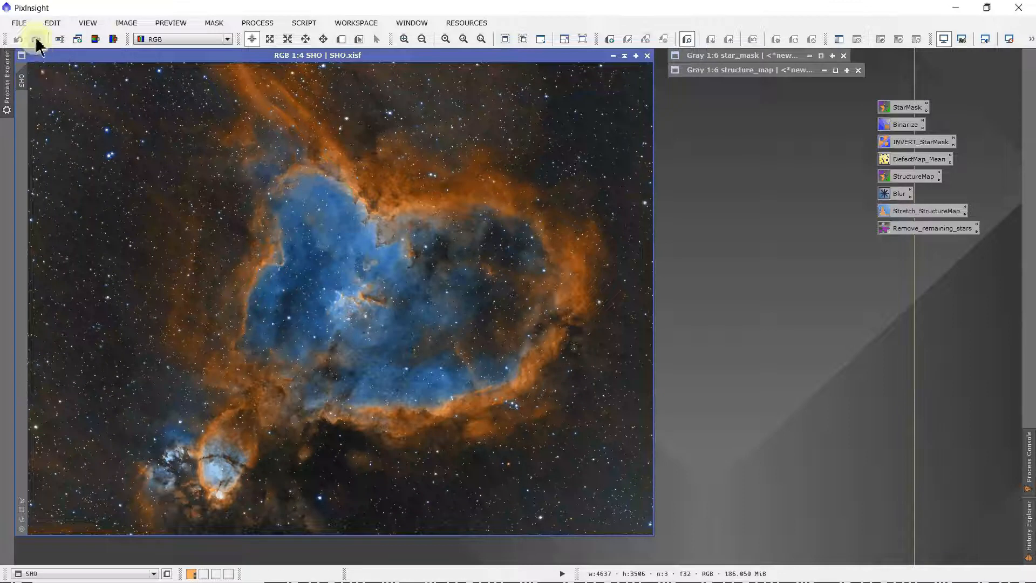
click(36, 42)
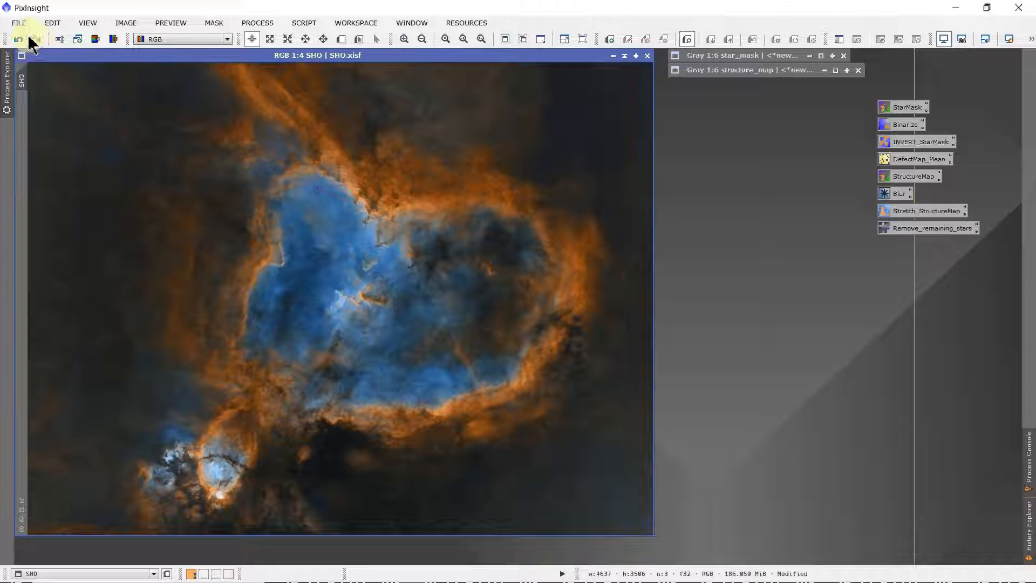
click(18, 39)
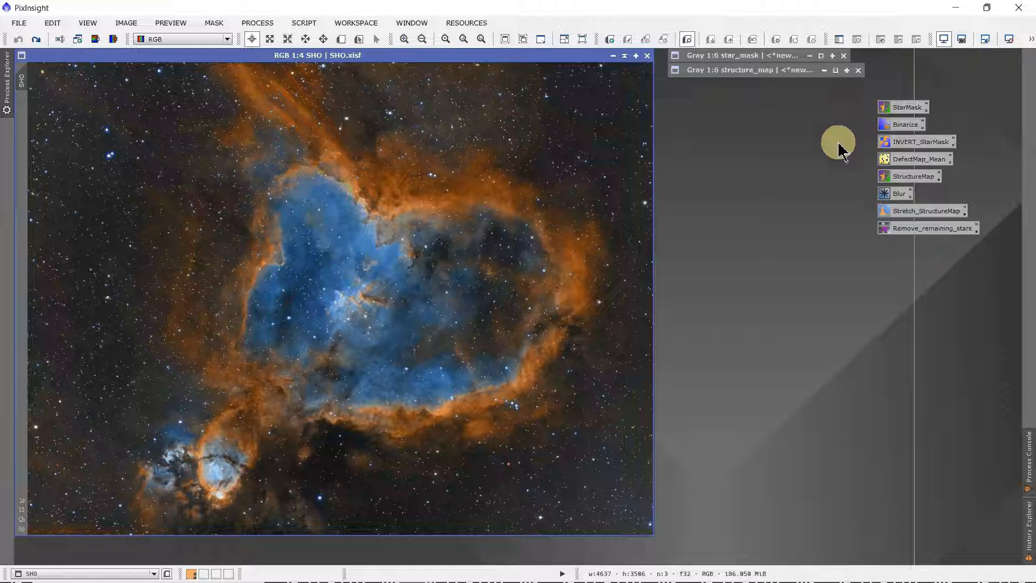
Open the saved StarMask process, set its noise threshold to 0.30 and close it.
double_click(902, 110)
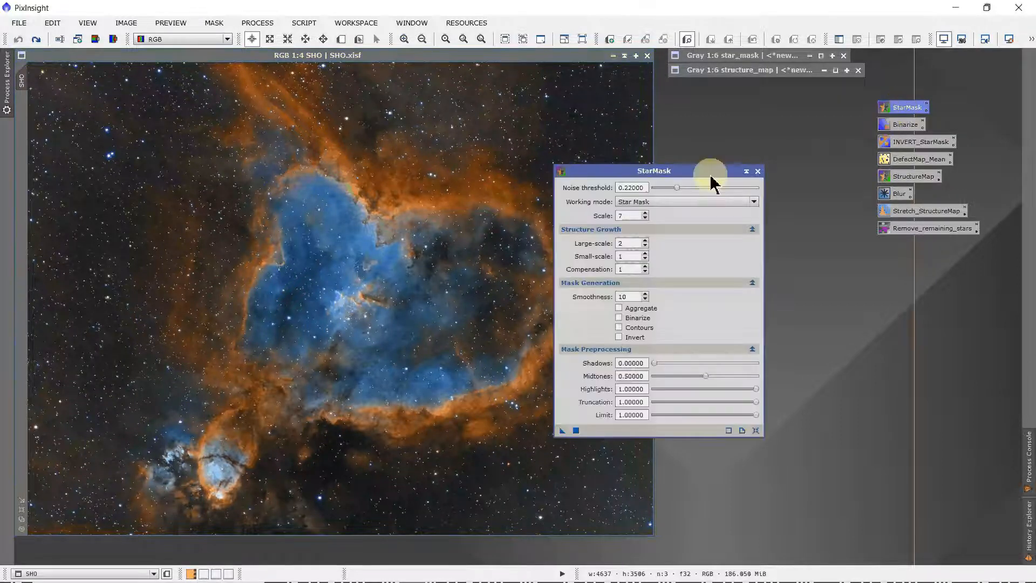
drag(711, 173, 750, 141)
click(483, 126)
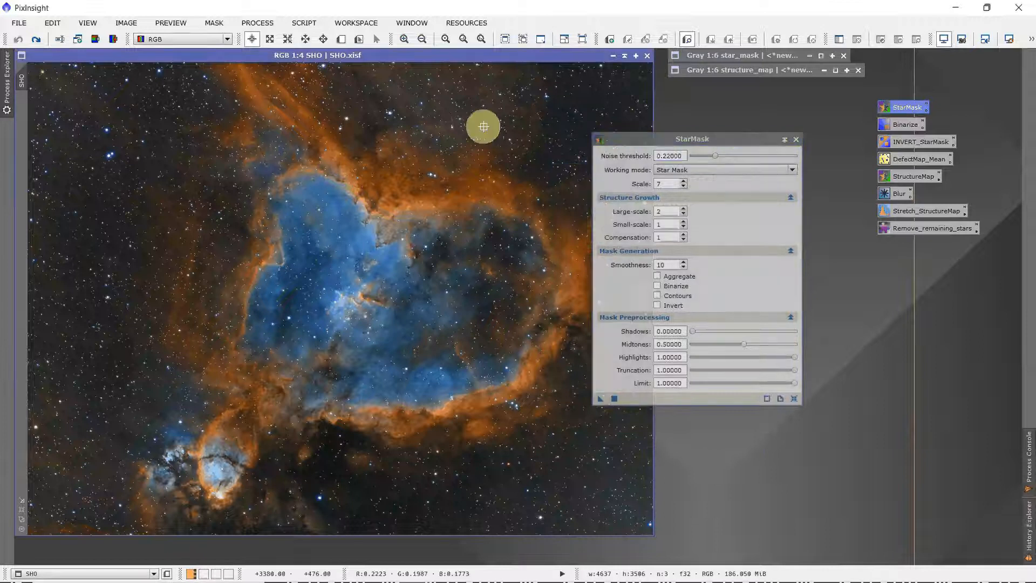
drag(483, 126, 367, 184)
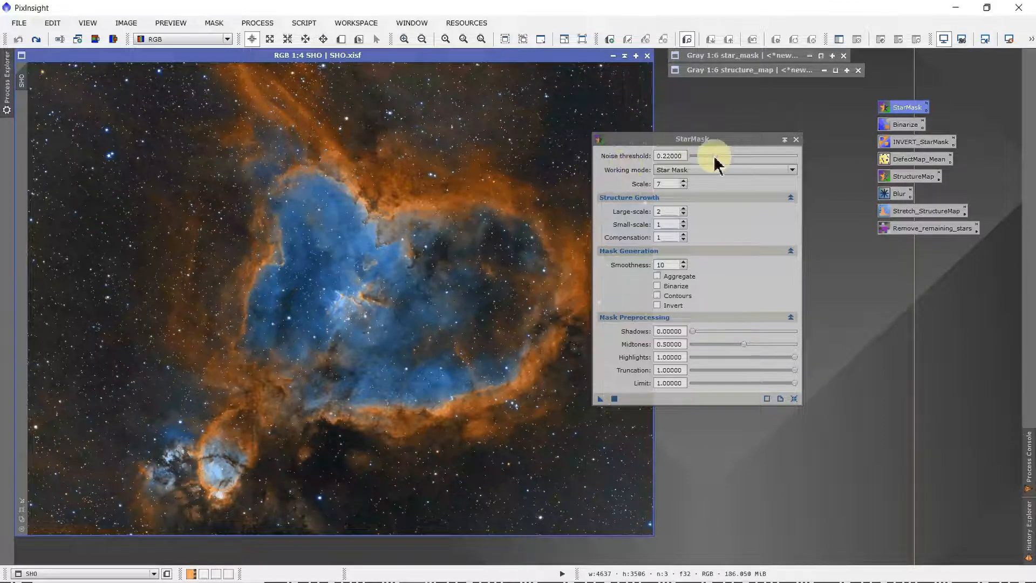
drag(714, 156, 723, 157)
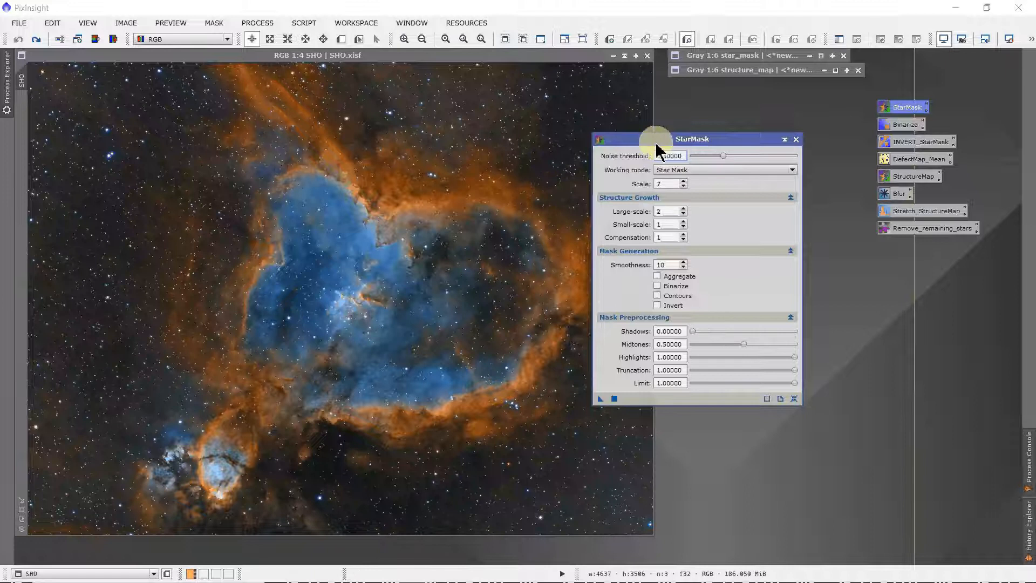
click(797, 139)
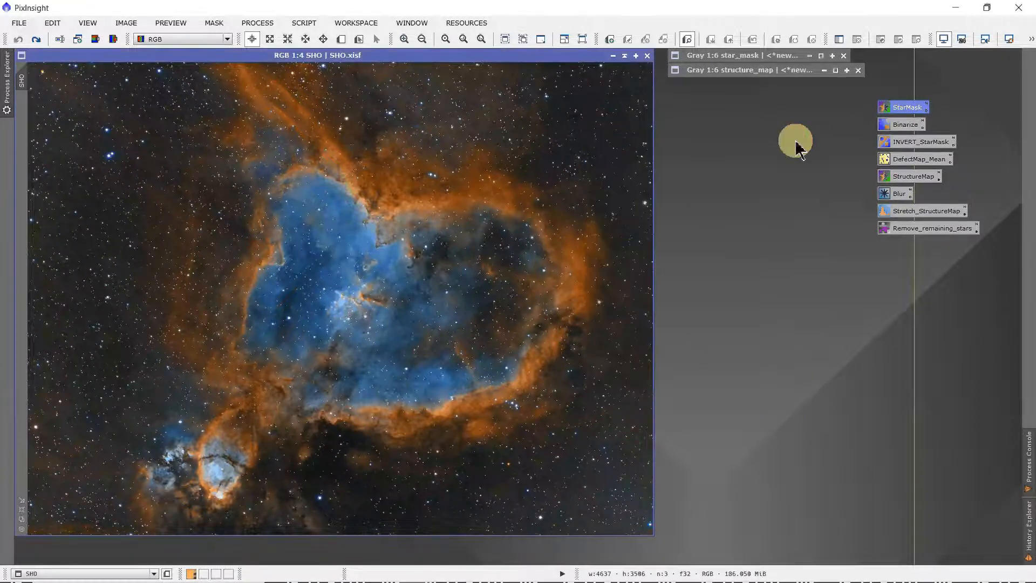
Restore the star_mask image and apply the saved Binarize process to it with a joint RGB/K threshold of 0.07.
double_click(747, 58)
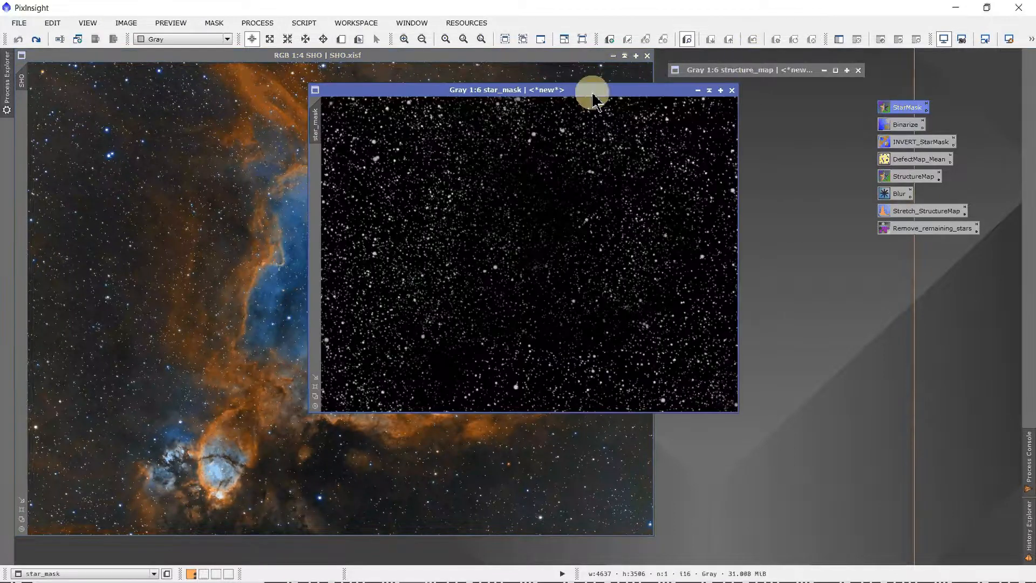
drag(593, 95, 551, 68)
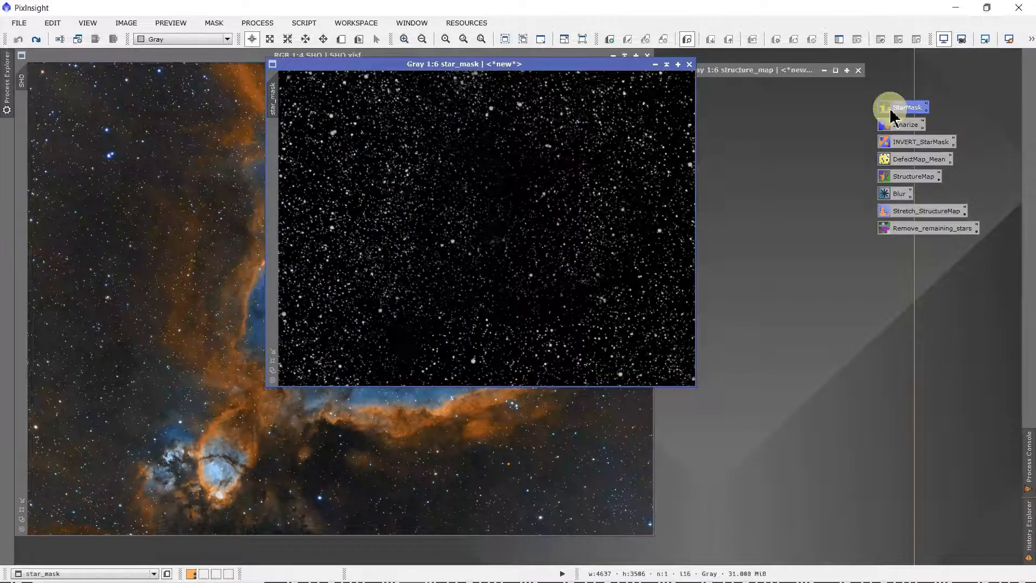
drag(905, 126, 908, 135)
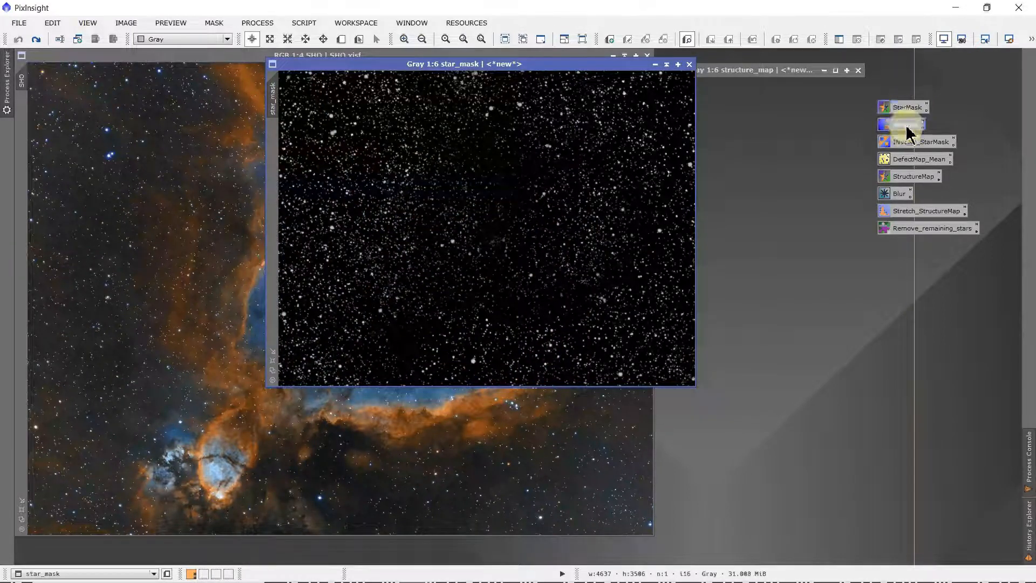
double_click(907, 130)
drag(543, 260, 598, 227)
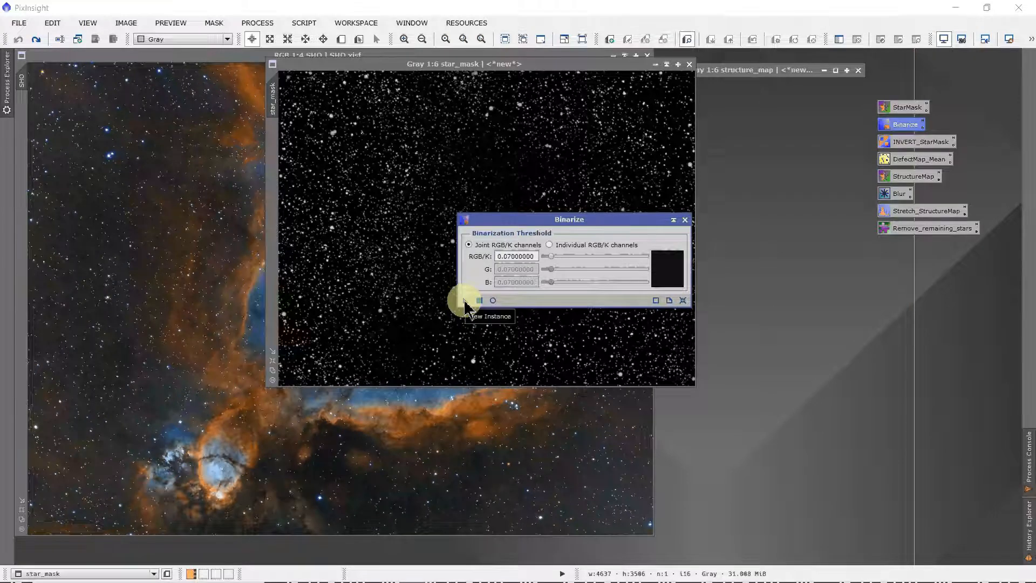
drag(466, 305, 417, 260)
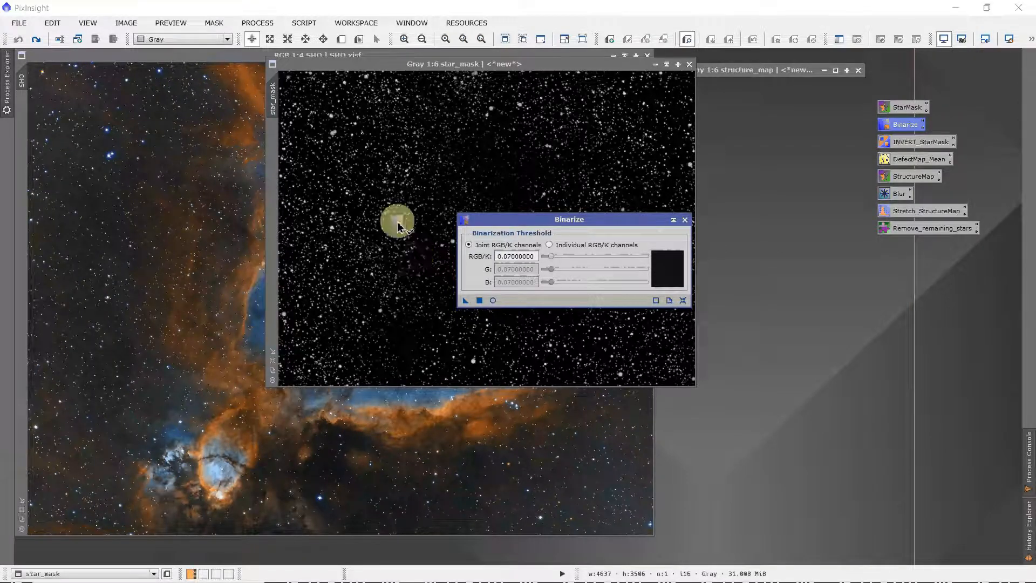
drag(397, 221, 398, 221)
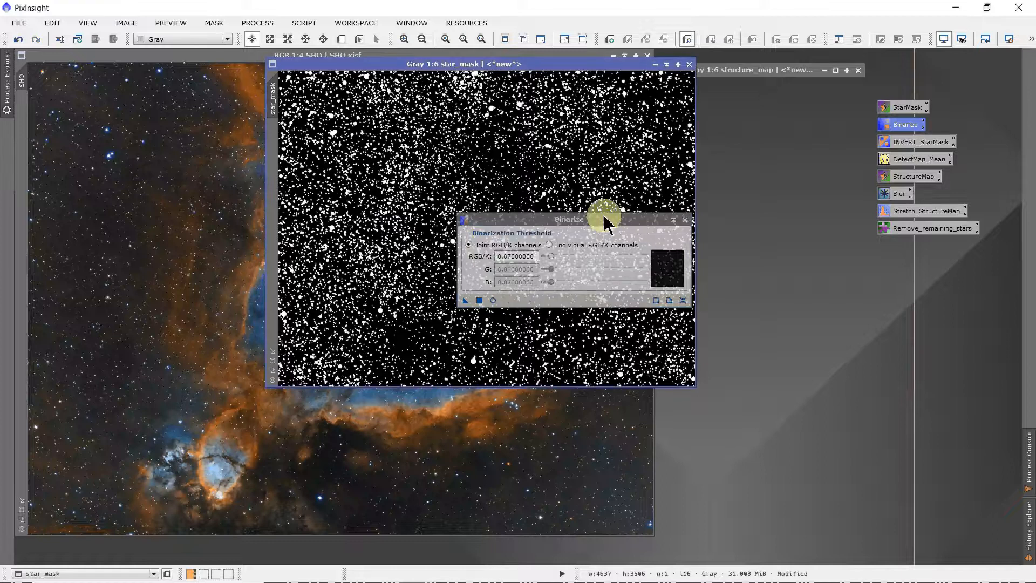
click(686, 220)
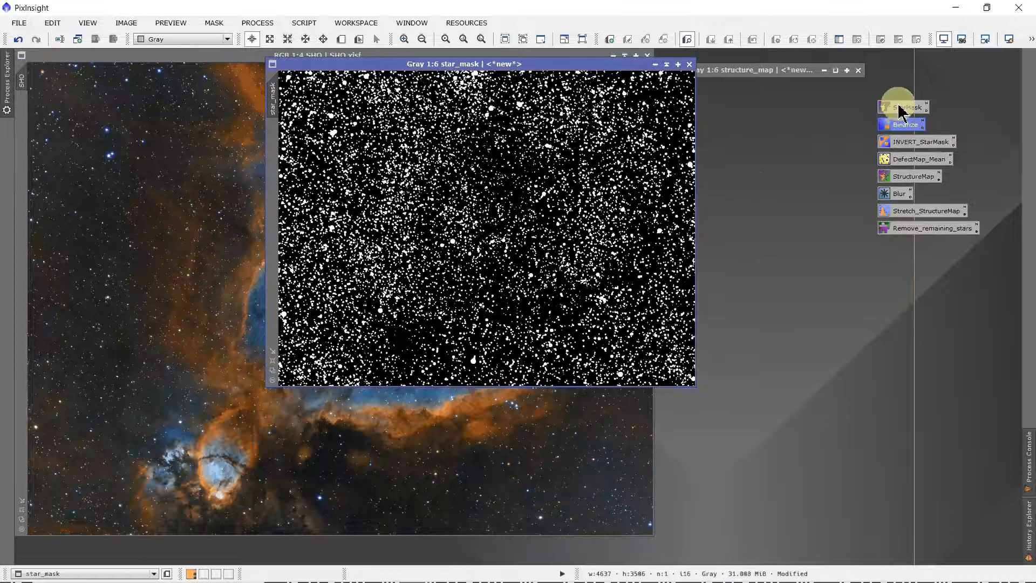
Invert the binarized star_mask image and collapse its window.
double_click(912, 143)
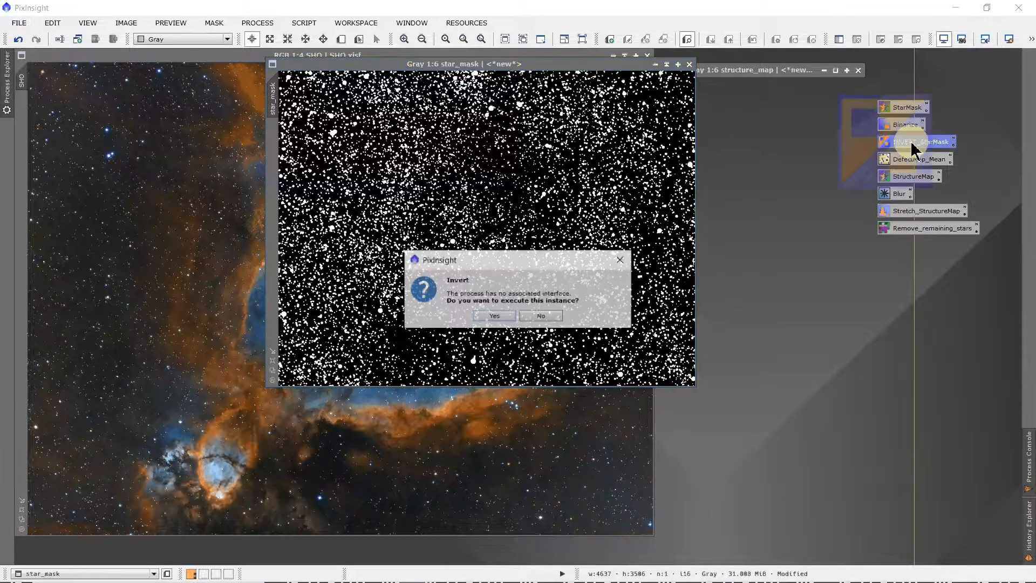
click(489, 318)
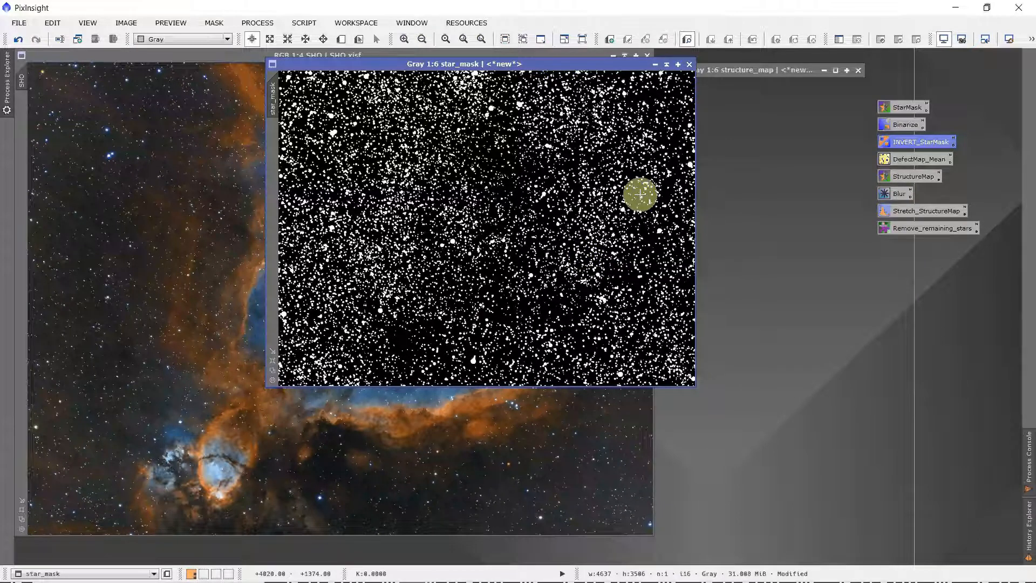
key(ctrl+i)
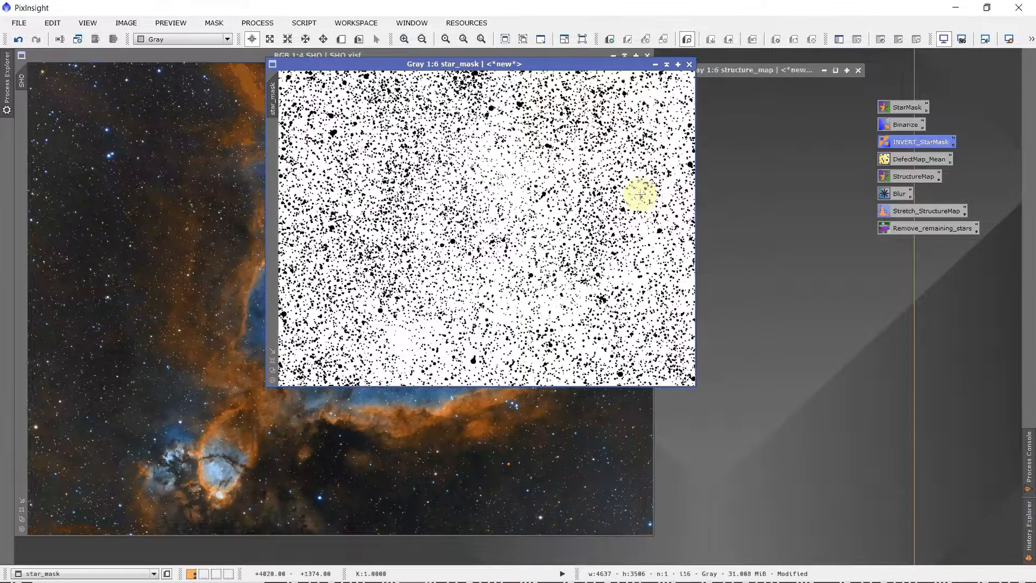
click(667, 65)
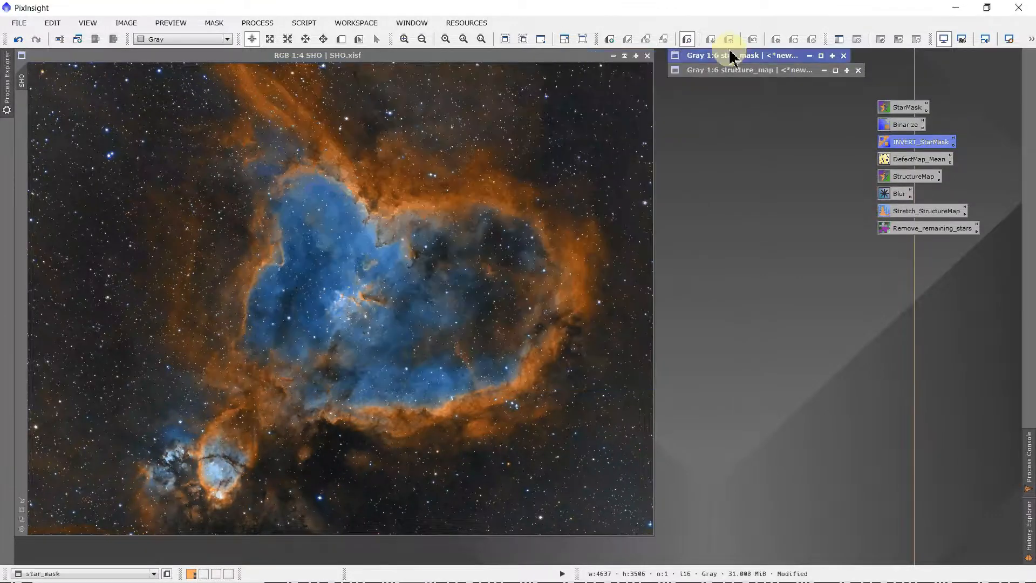
Remove the stars from the SHO image with DefectMap, using star_mask as defect map, Mean operation and Square structure.
double_click(915, 164)
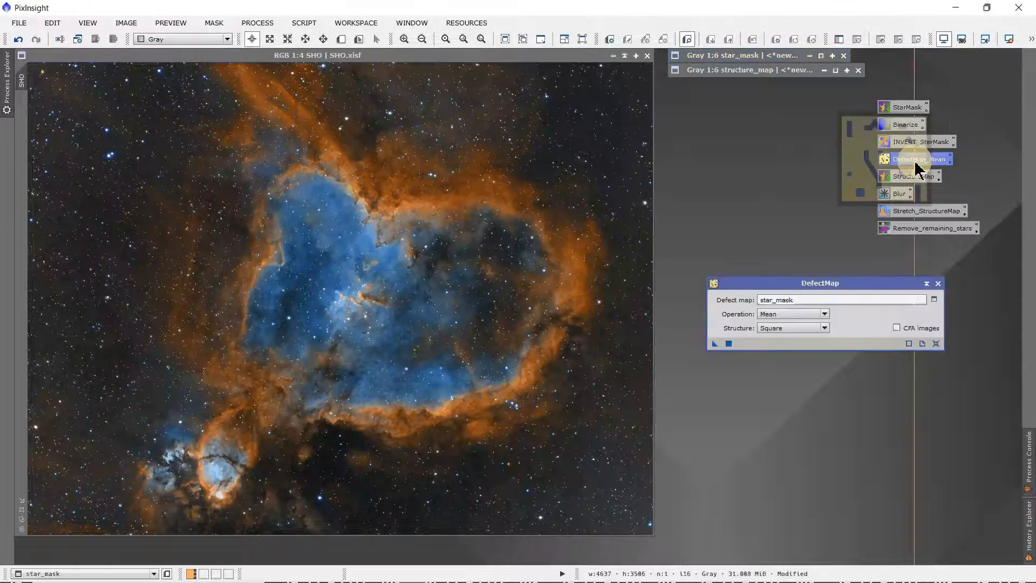
drag(799, 290, 761, 233)
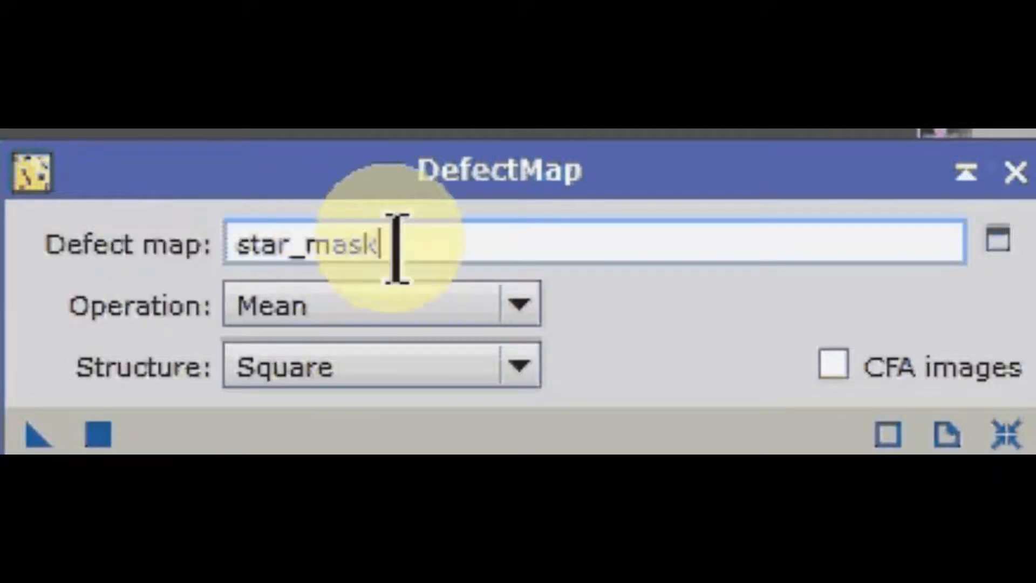
mouse_move(402, 248)
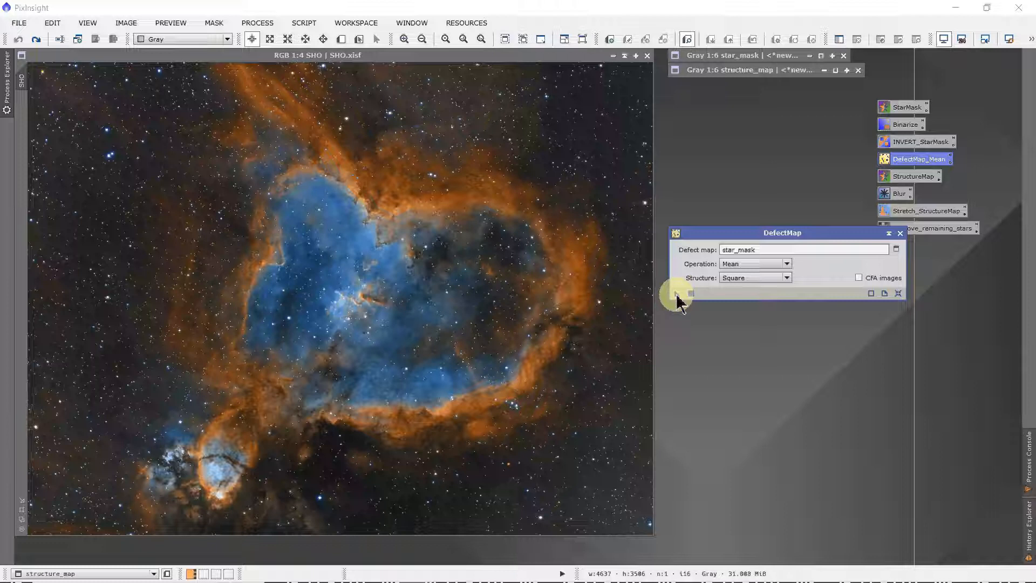
mouse_move(677, 296)
mouse_down()
mouse_move(650, 297)
mouse_move(502, 222)
mouse_move(694, 296)
mouse_up()
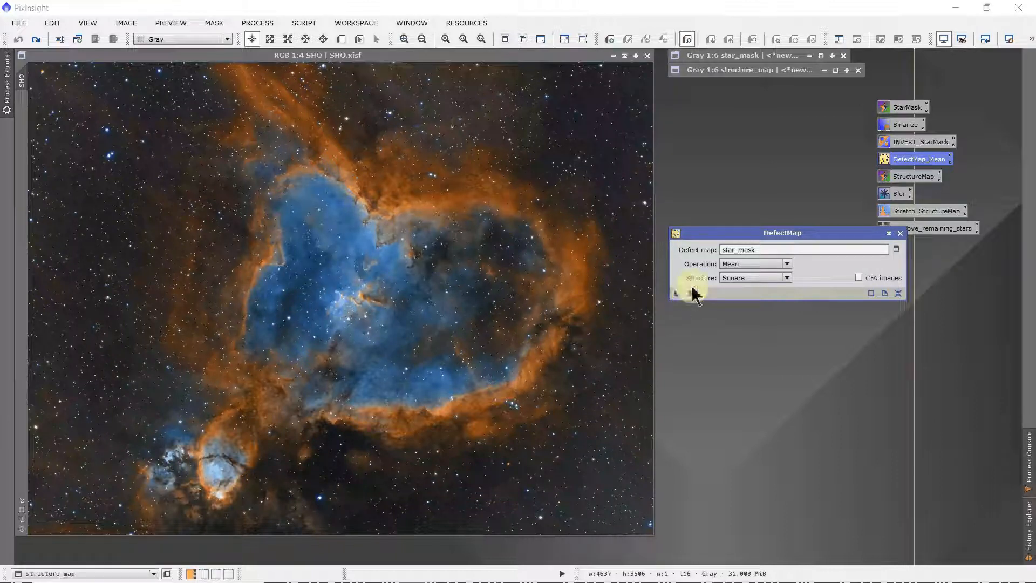
click(900, 234)
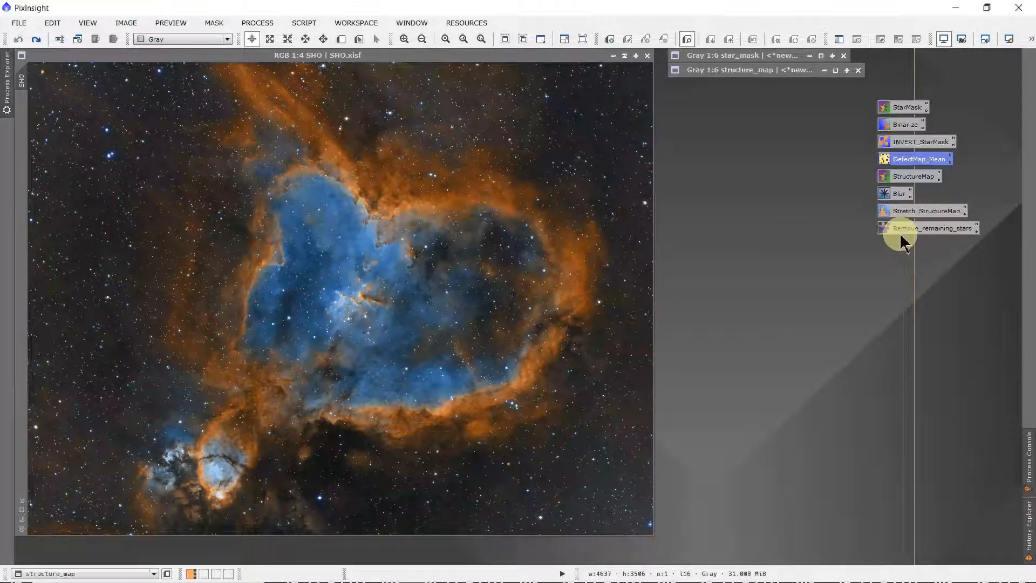
click(40, 64)
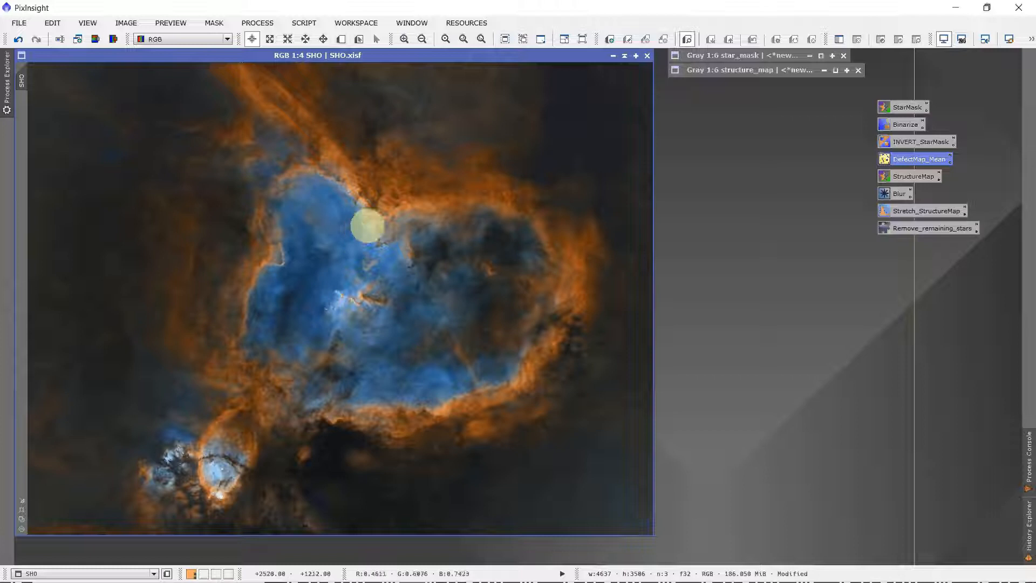
Check the SHO image for leftover small stars and set the noise threshold to 0.30 in the saved StructureMap process.
scroll(363, 246, up, 2)
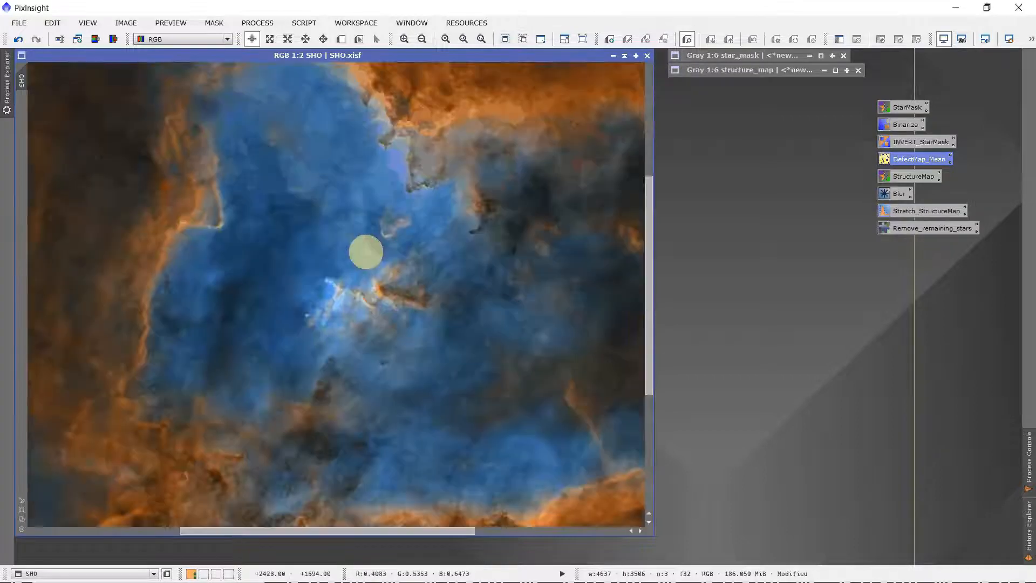
scroll(377, 252, up, 2)
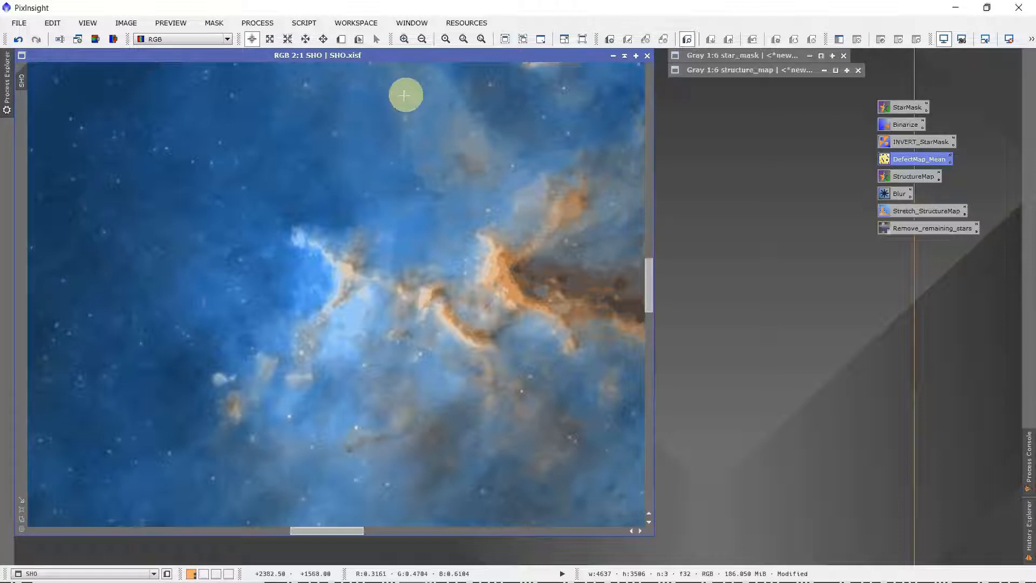
scroll(405, 95, down, 1)
scroll(437, 110, down, 4)
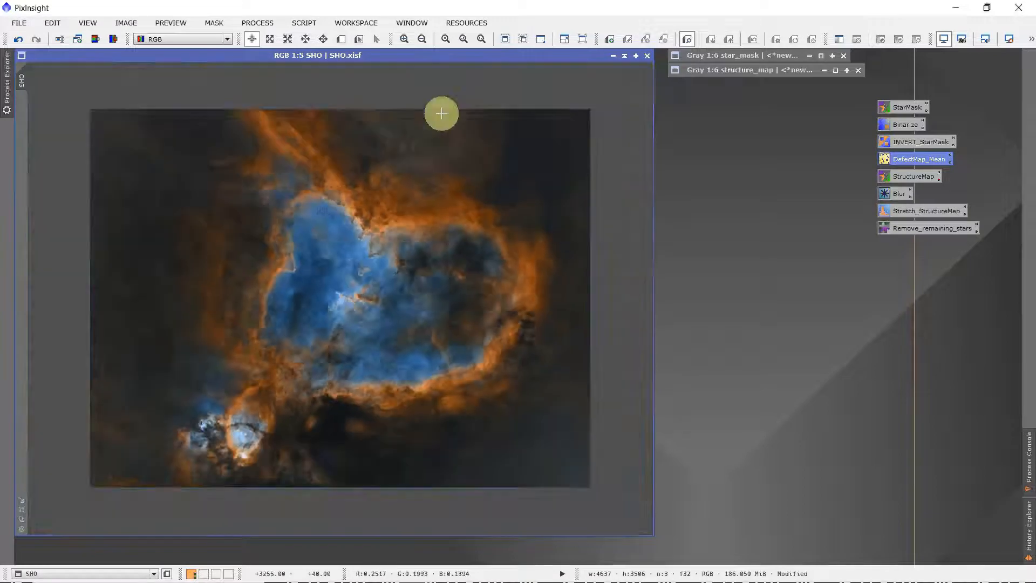
scroll(453, 120, up, 1)
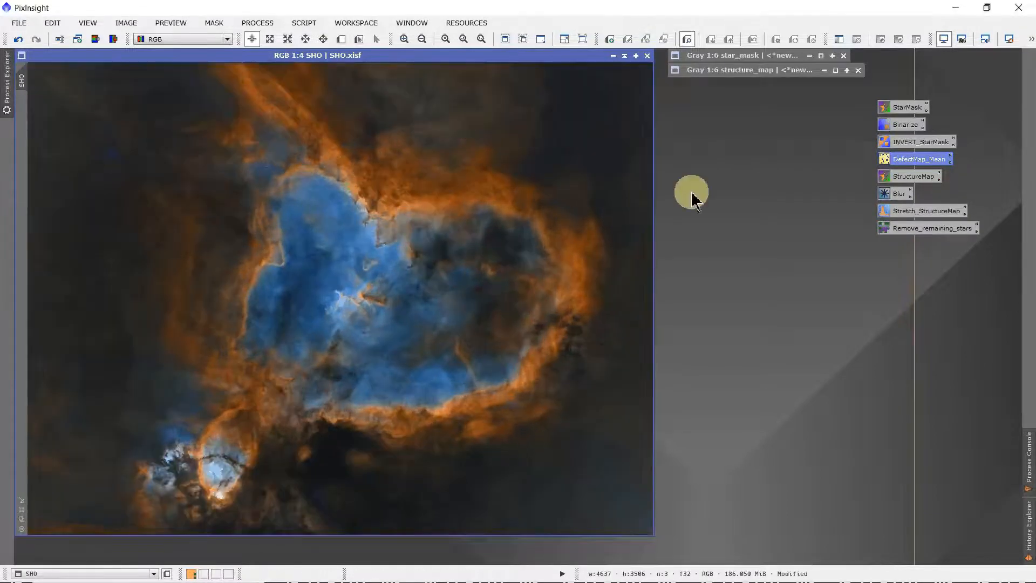
click(912, 180)
double_click(911, 180)
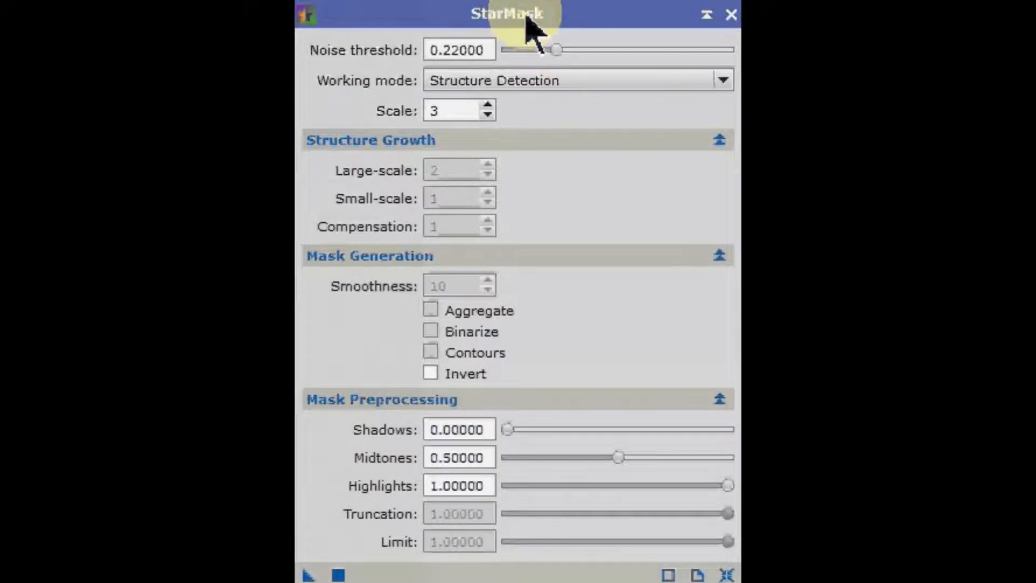
drag(558, 51, 572, 51)
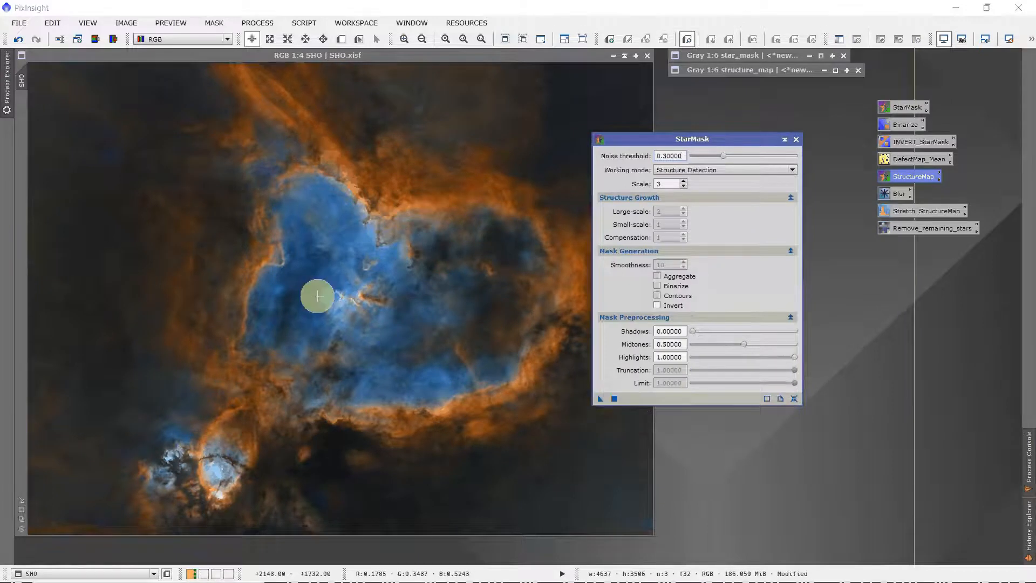
click(796, 139)
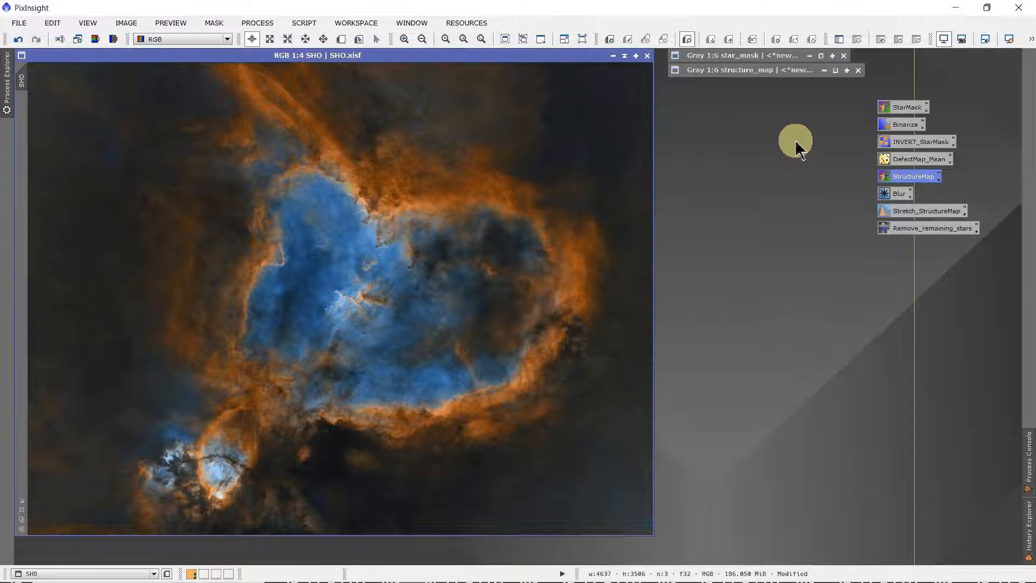
Restore the structure_map image and examine its detected residual stars up close.
double_click(744, 70)
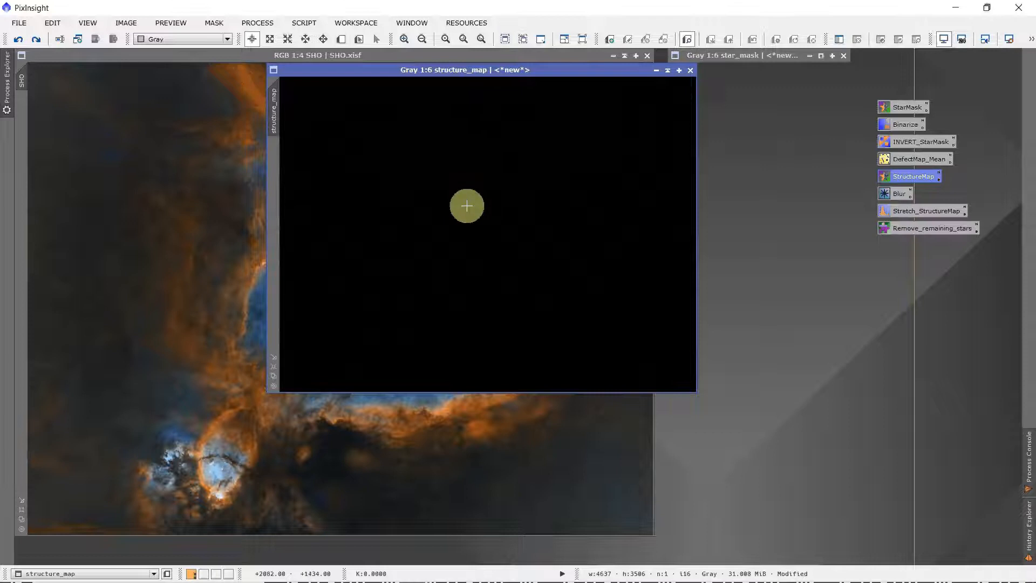
scroll(466, 206, up, 5)
scroll(467, 206, up, 1)
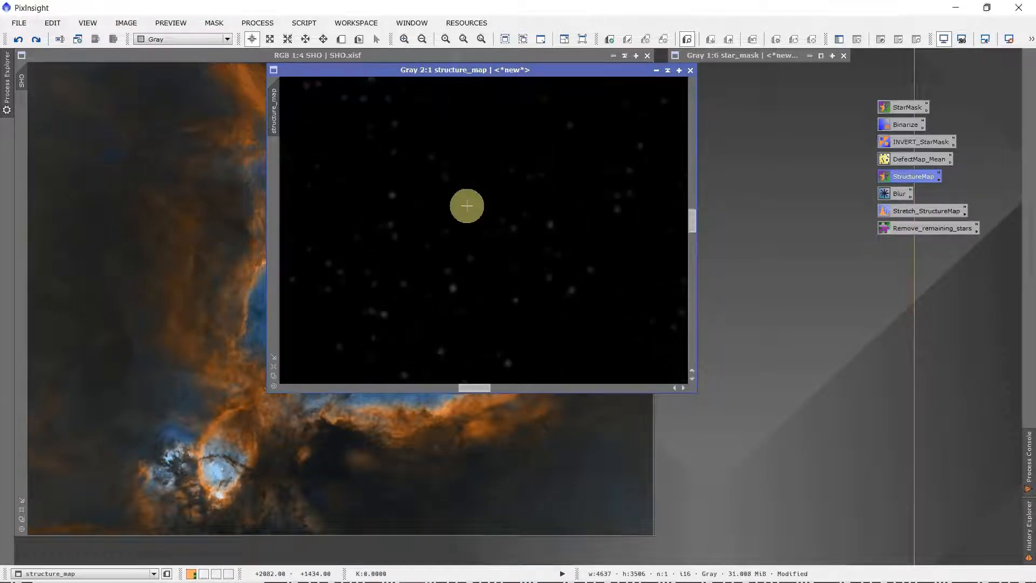
Blur the structure_map image with the saved Convolution process, using StdDev 2.00, Shape 2.00 and Aspect ratio 1.00.
scroll(467, 206, up, 1)
scroll(468, 206, down, 6)
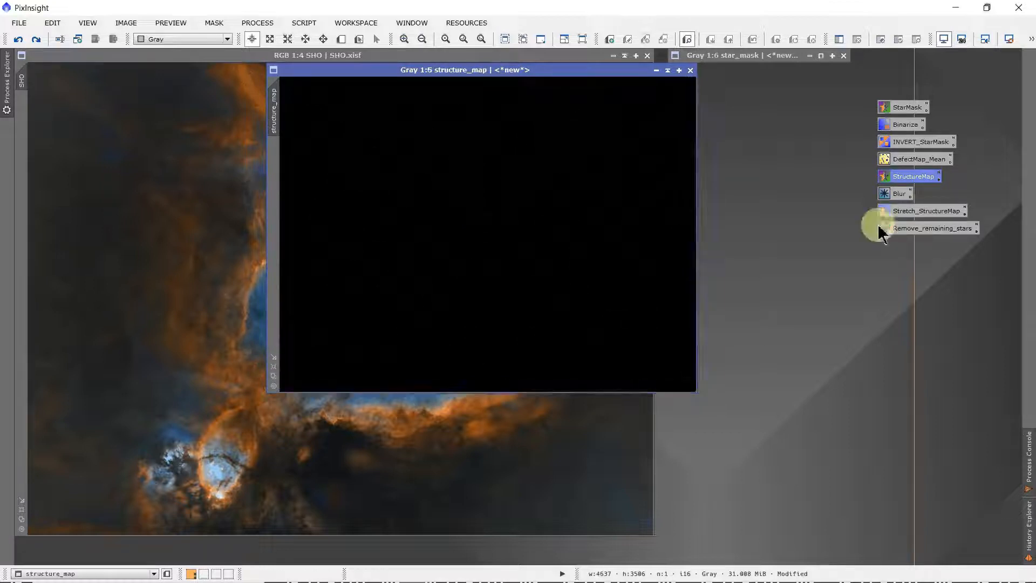
click(901, 196)
double_click(901, 196)
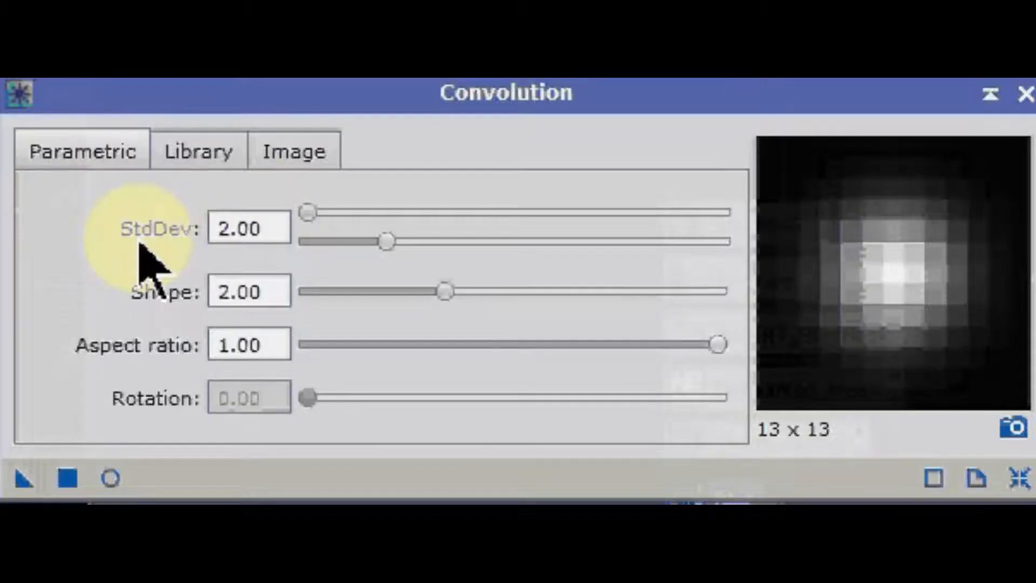
mouse_move(714, 114)
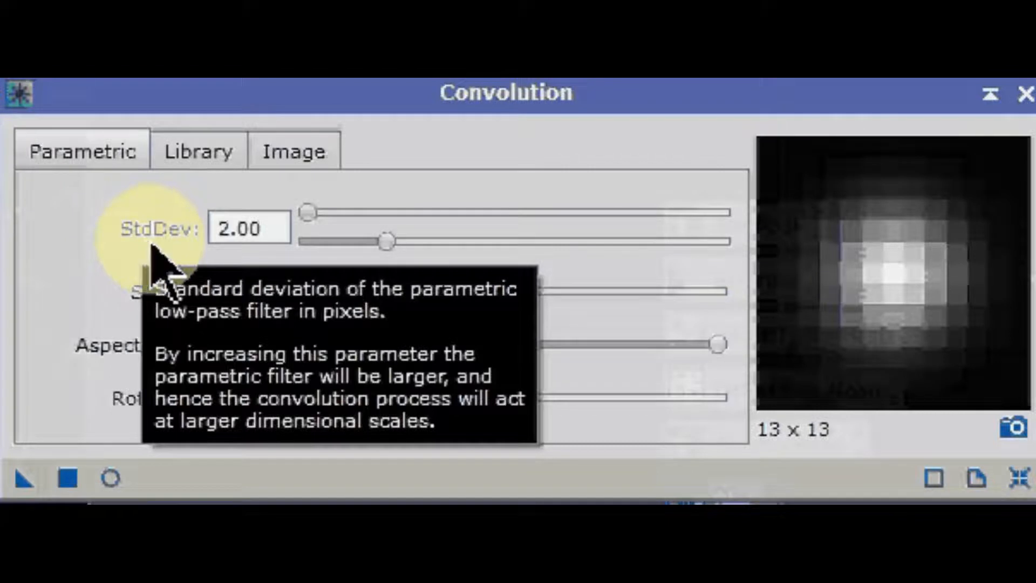
mouse_move(231, 236)
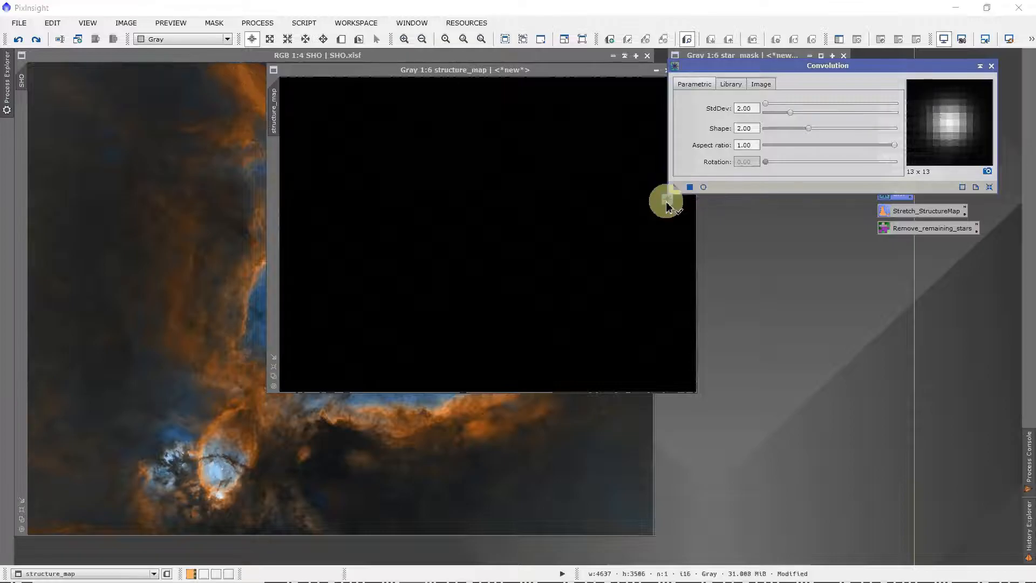
click(526, 217)
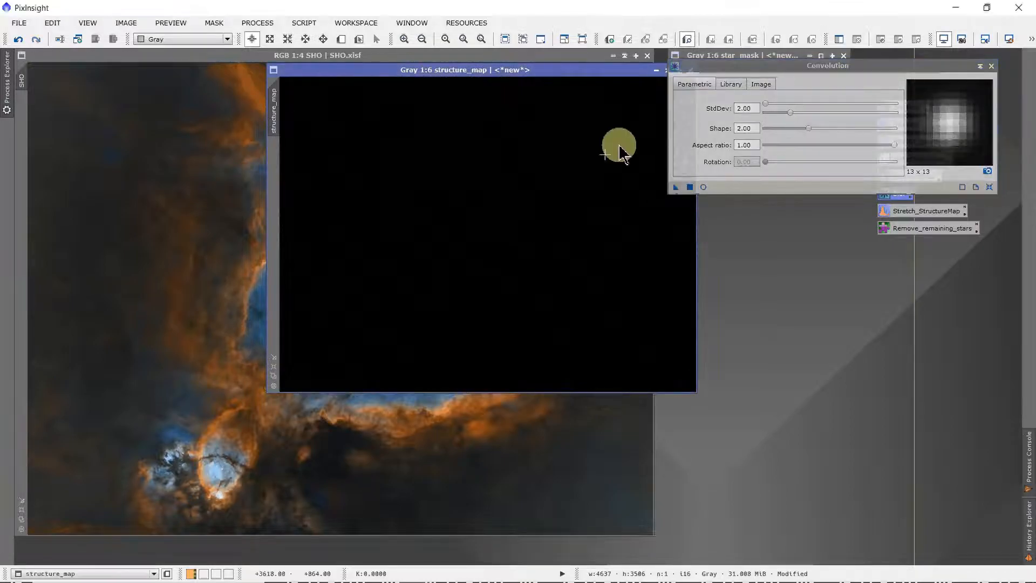
click(991, 66)
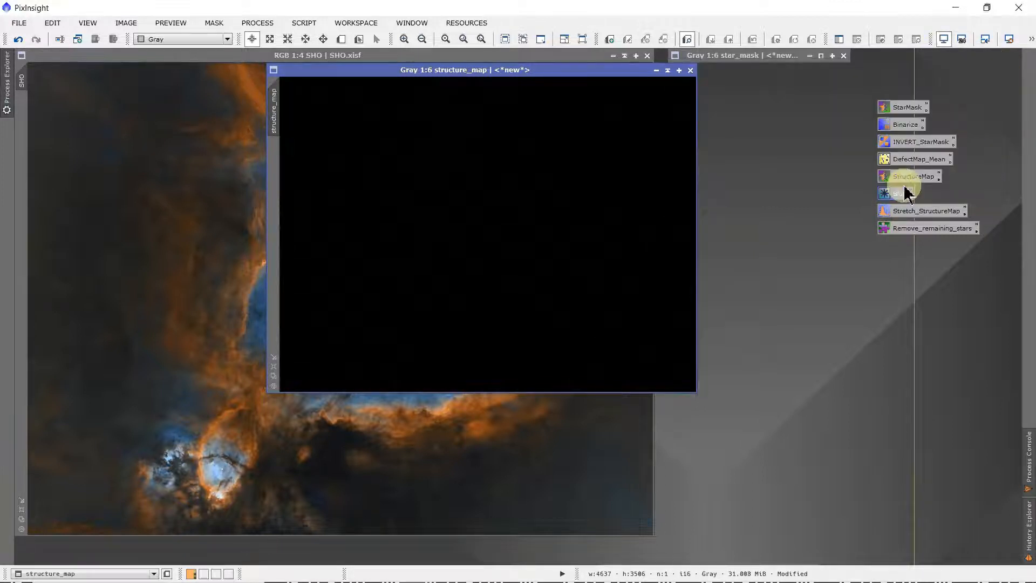
Stretch structure_map with HistogramTransformation, resetting the saved curve and lowering the midtones to about 0.015 using the real-time preview.
double_click(917, 213)
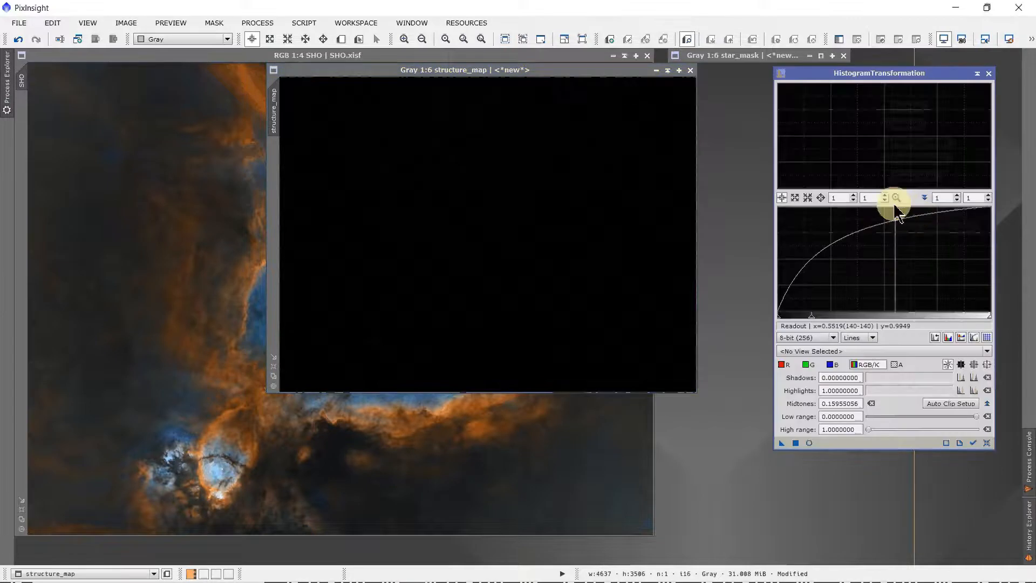
click(838, 350)
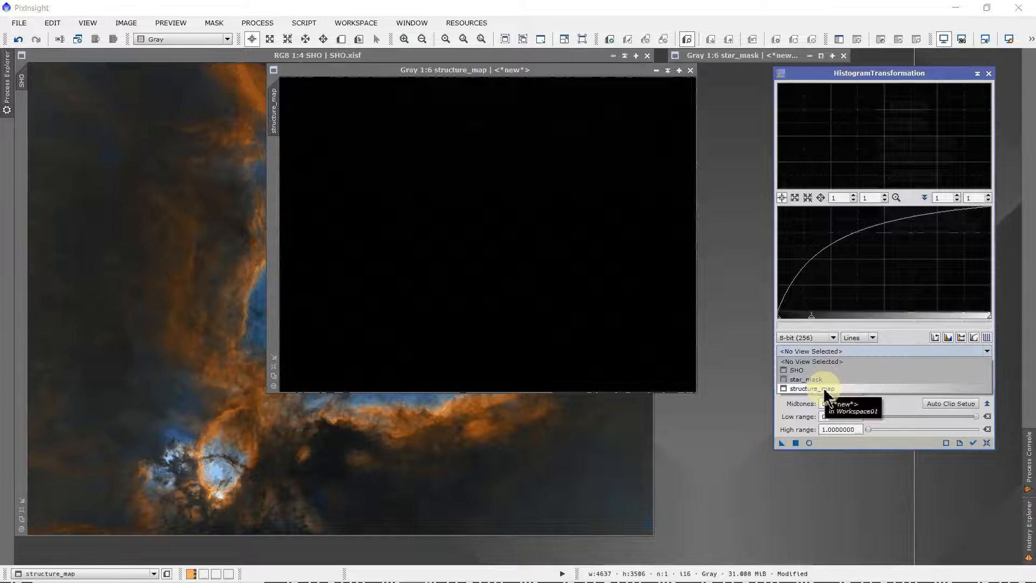
click(824, 388)
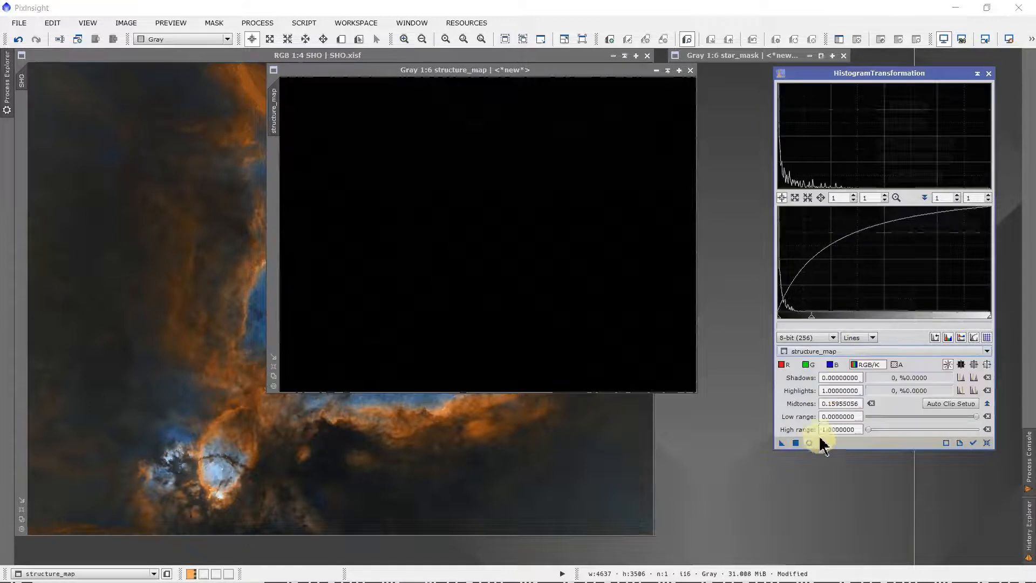
click(986, 444)
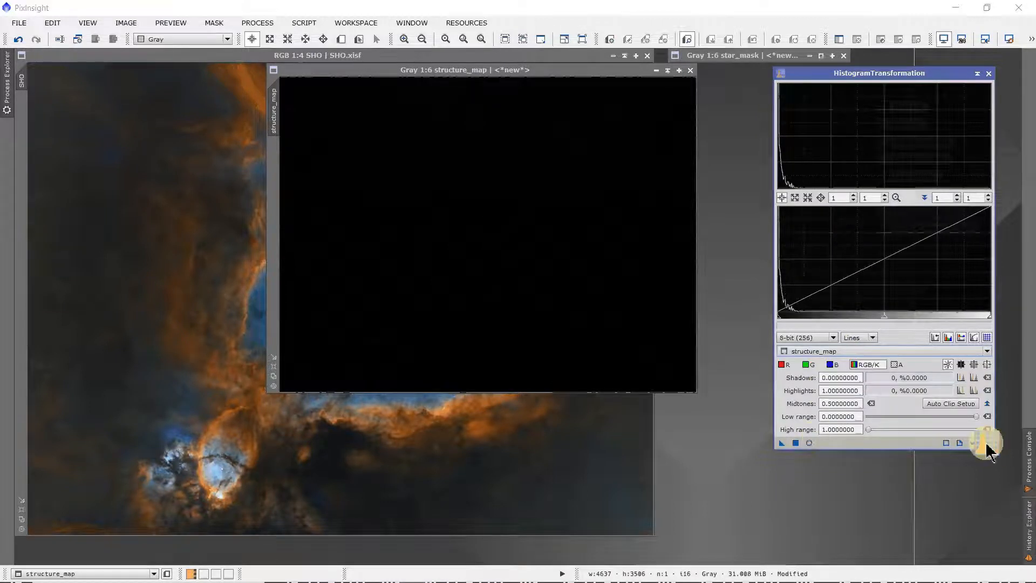
click(809, 443)
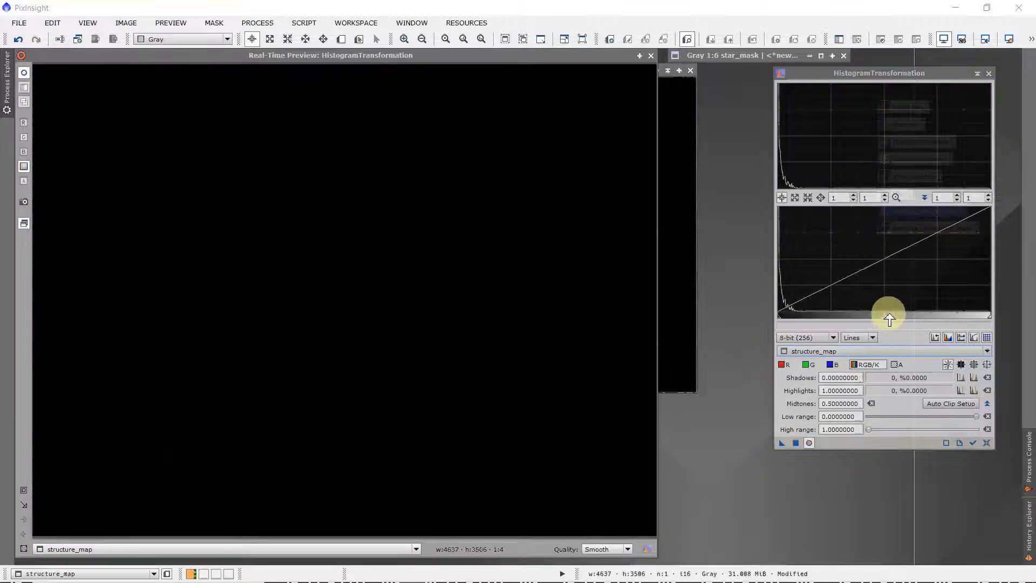
drag(882, 322, 782, 295)
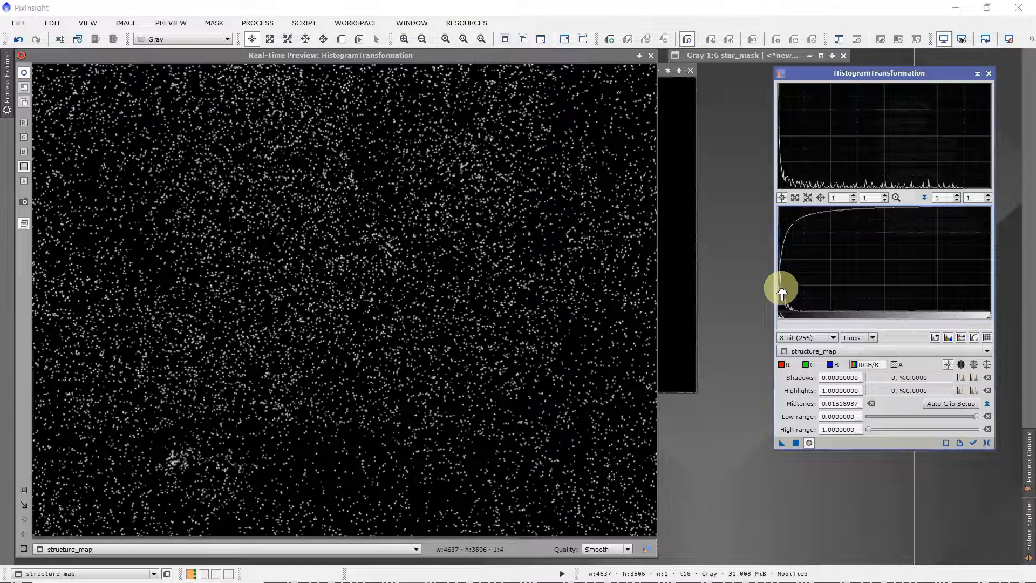
click(652, 56)
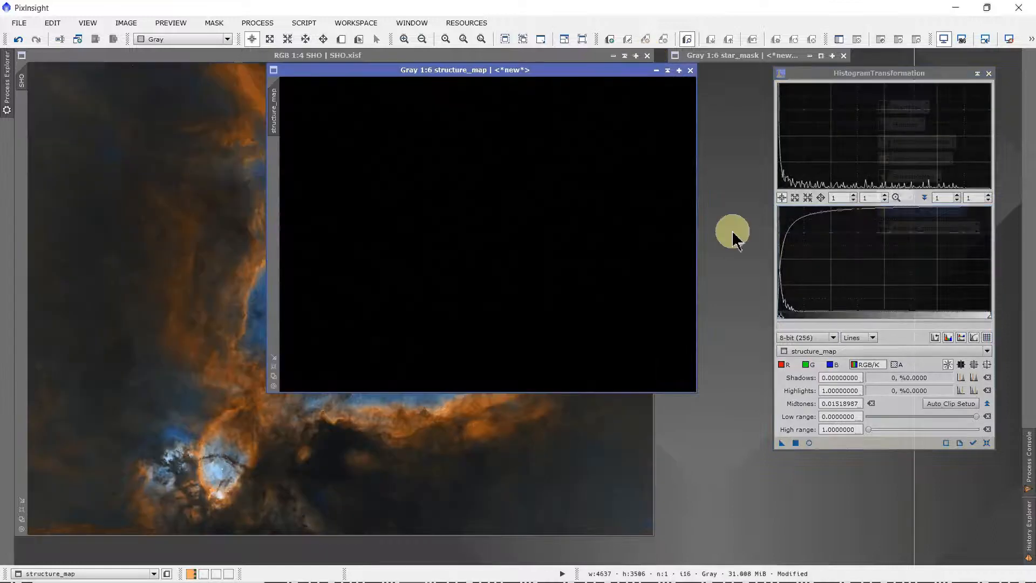
click(775, 442)
drag(777, 443, 426, 74)
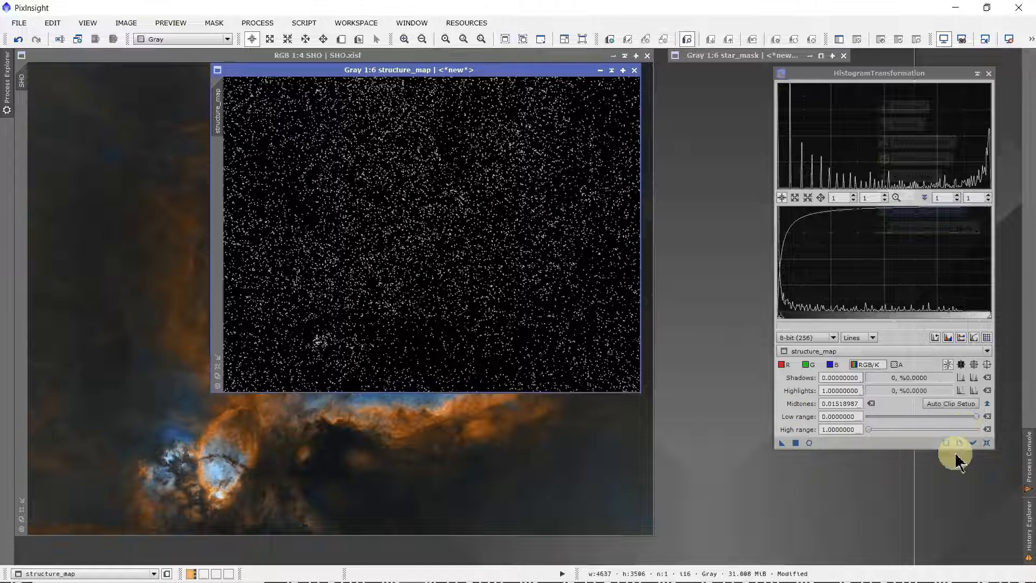
Reset the histogram curve and stretch structure_map a second time with the midtones at about 0.081.
click(986, 442)
click(985, 443)
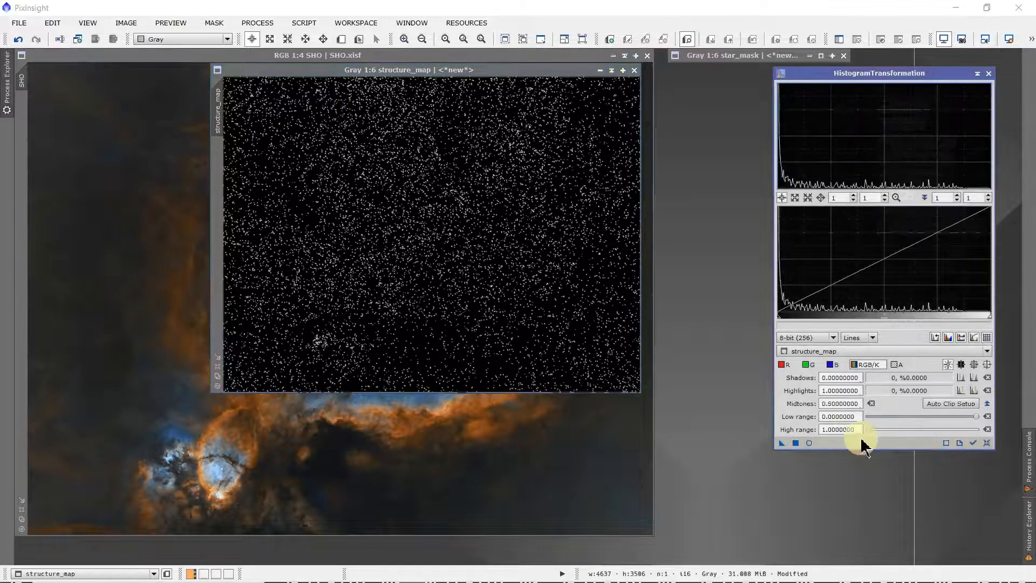
click(808, 443)
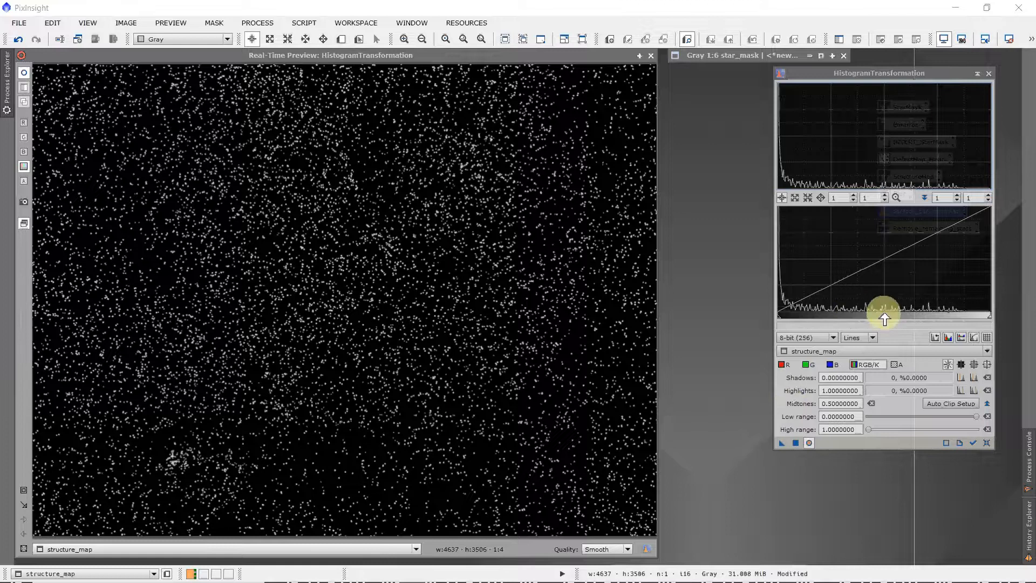
drag(886, 323, 795, 316)
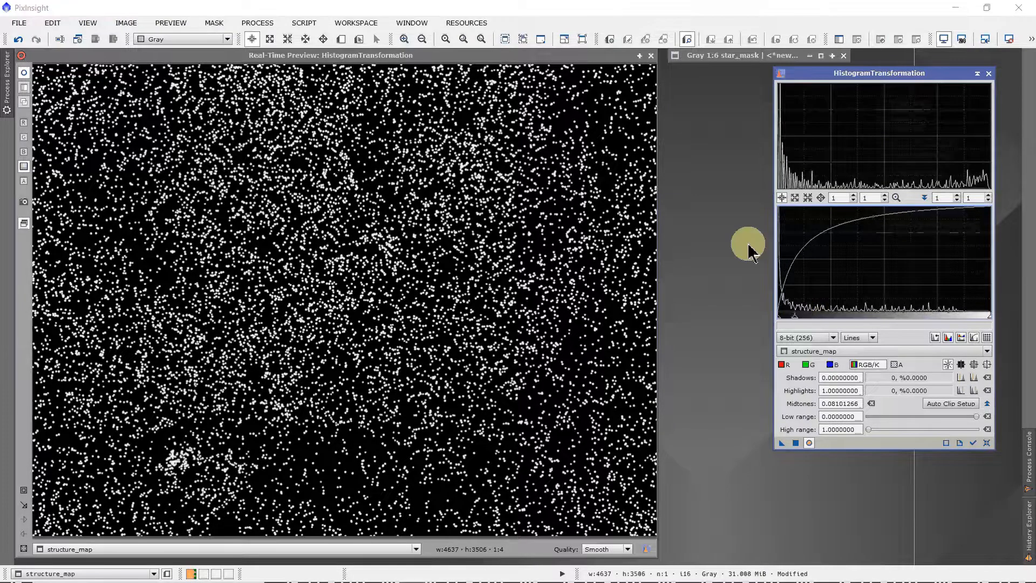
click(650, 55)
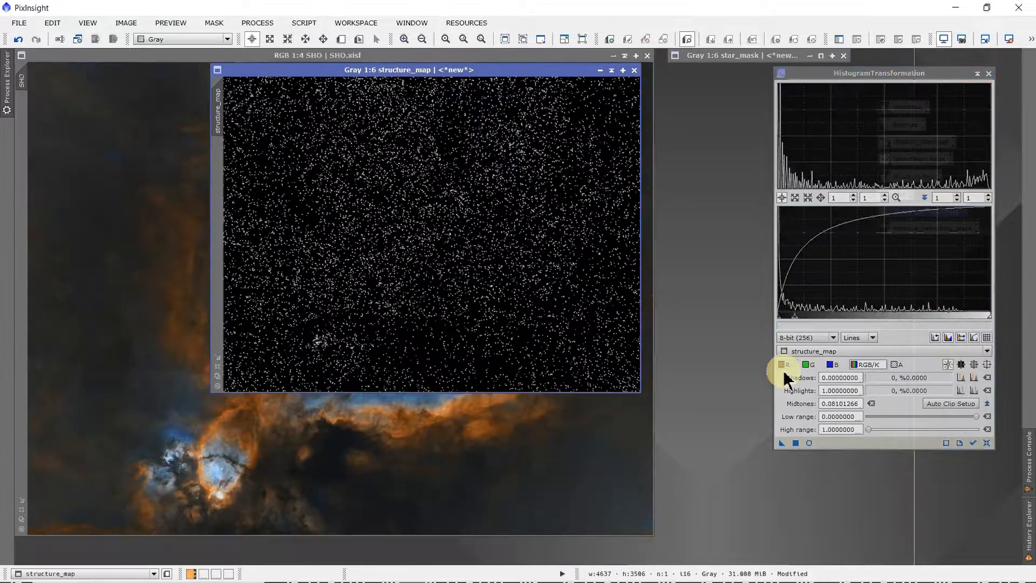
drag(782, 443, 387, 227)
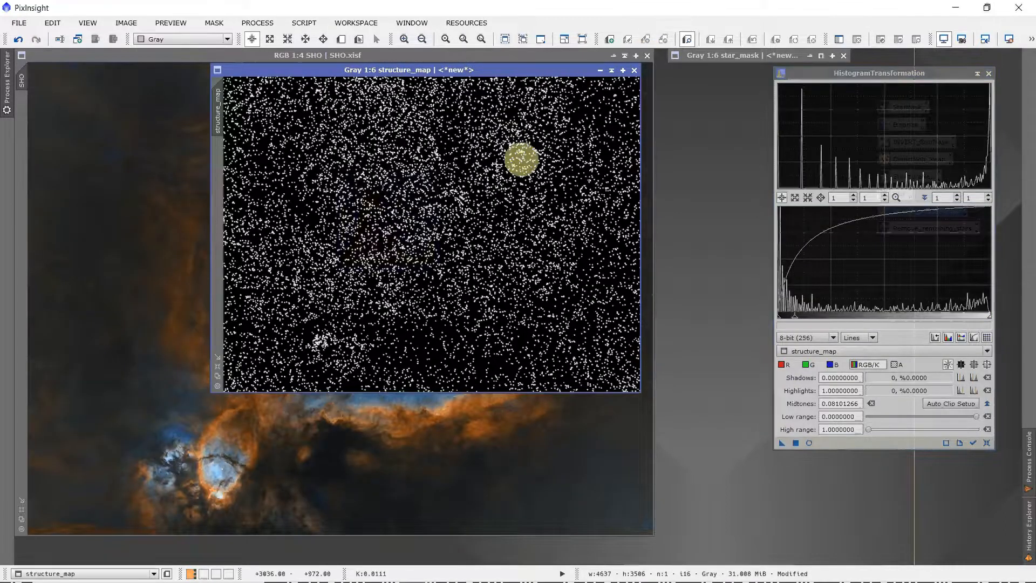
click(989, 74)
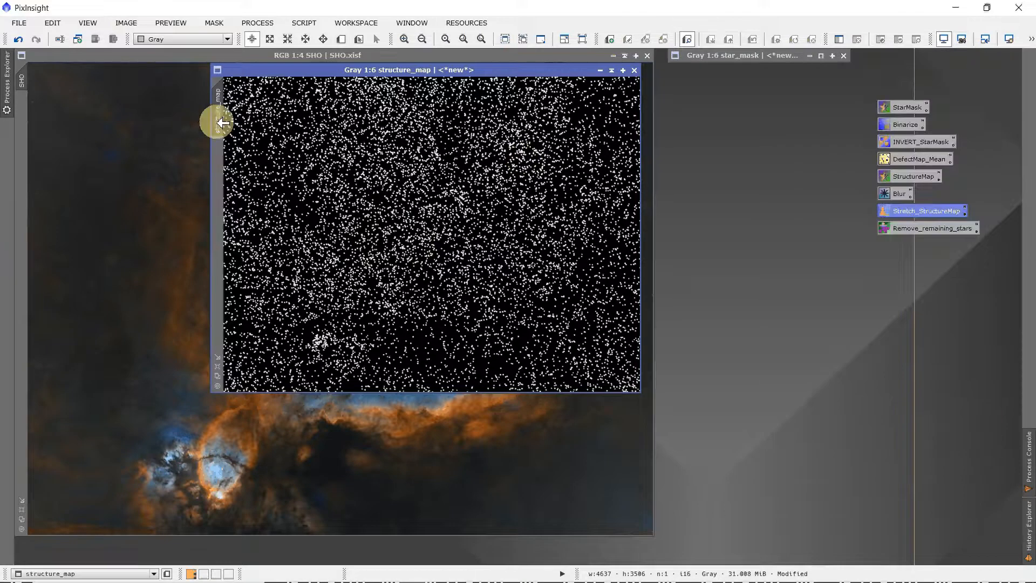
Apply structure_map as the mask of the SHO image and collapse the structure_map window.
drag(223, 123, 19, 158)
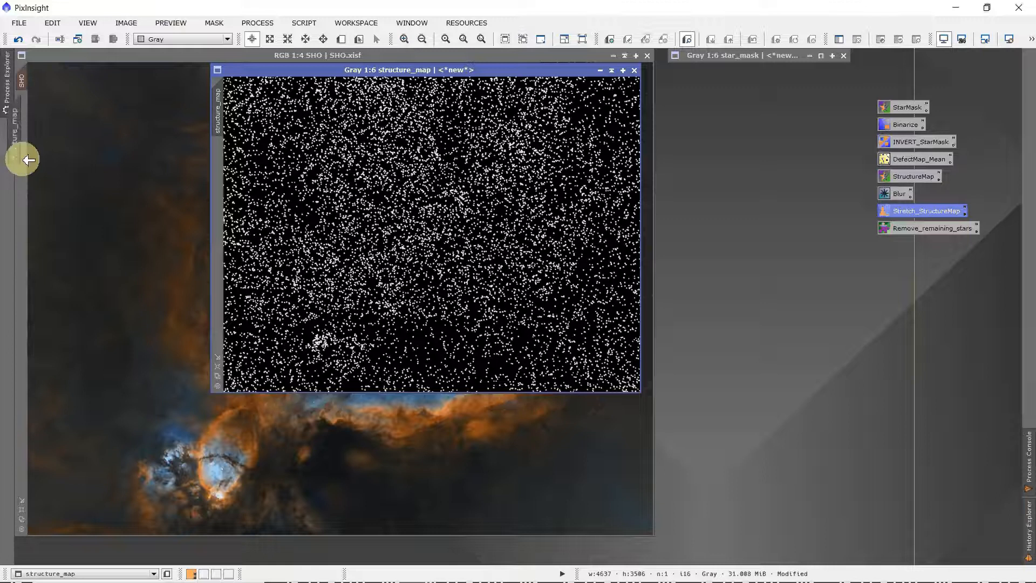
click(612, 71)
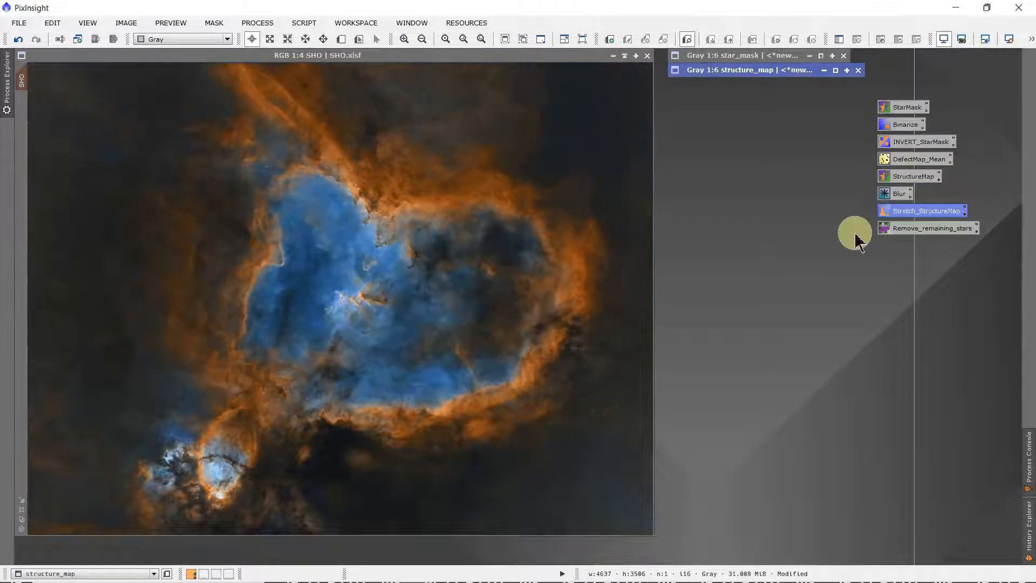
Erode the remaining small stars in the masked SHO image with the saved MorphologicalTransformation: Erosion (Minimum), 2 iterations, amount 1.00, size 3.
click(927, 240)
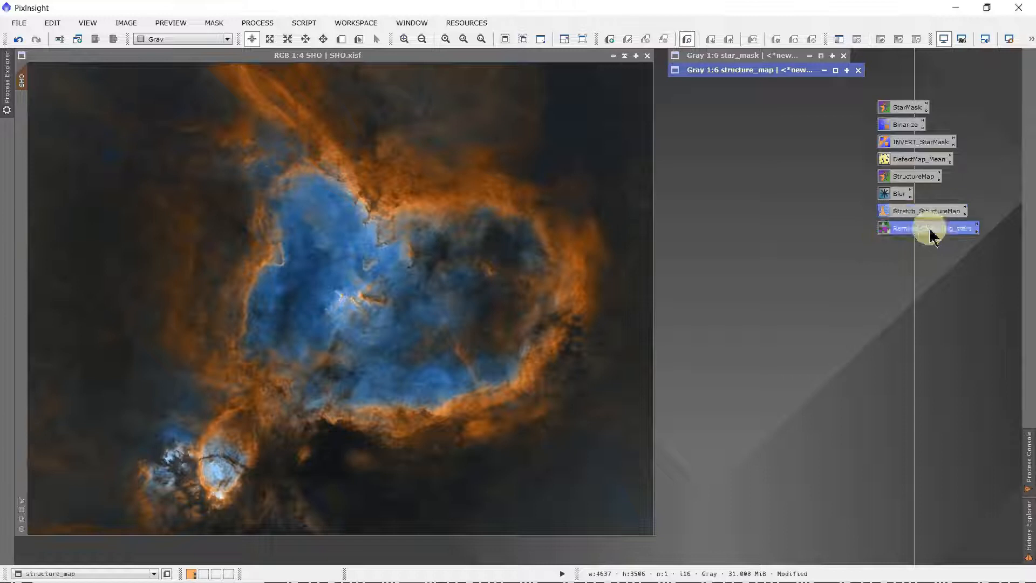
double_click(927, 240)
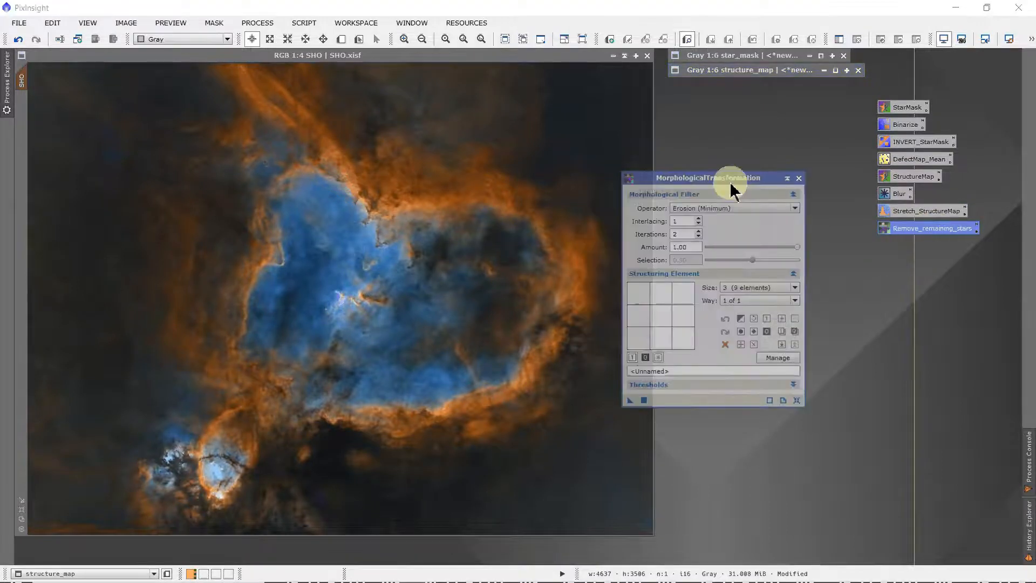
drag(732, 186, 772, 215)
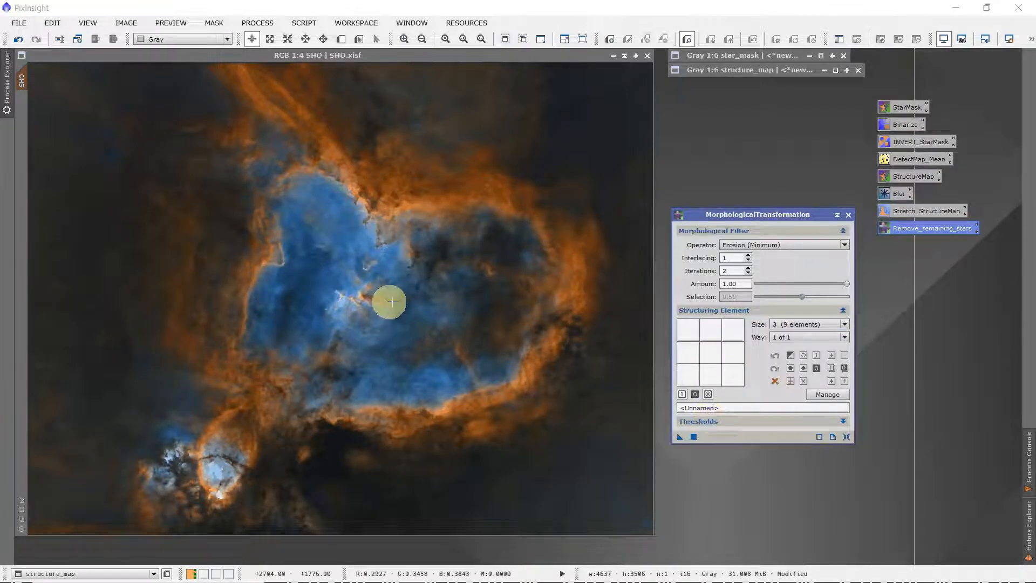
scroll(400, 312, up, 4)
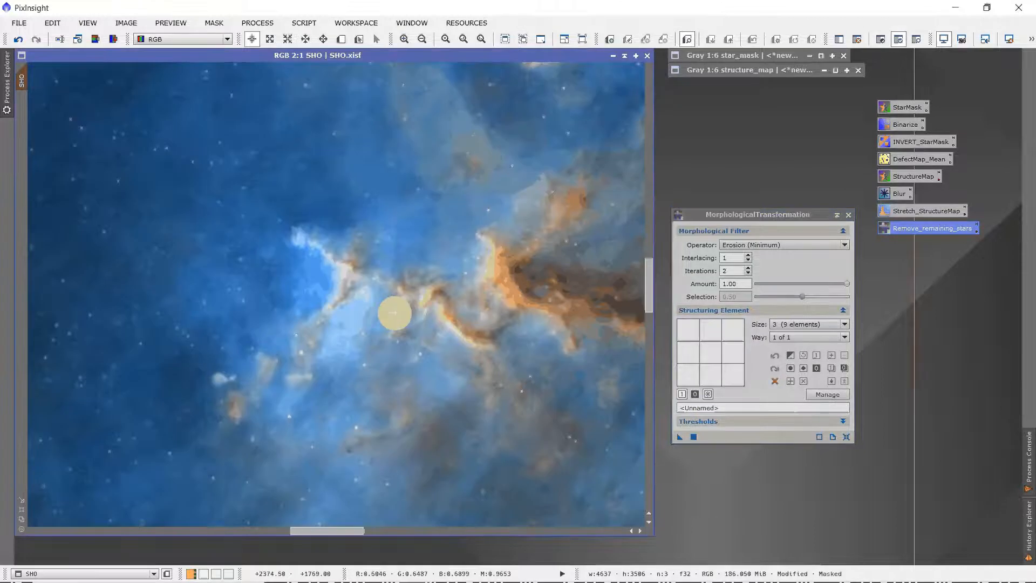
scroll(410, 316, up, 1)
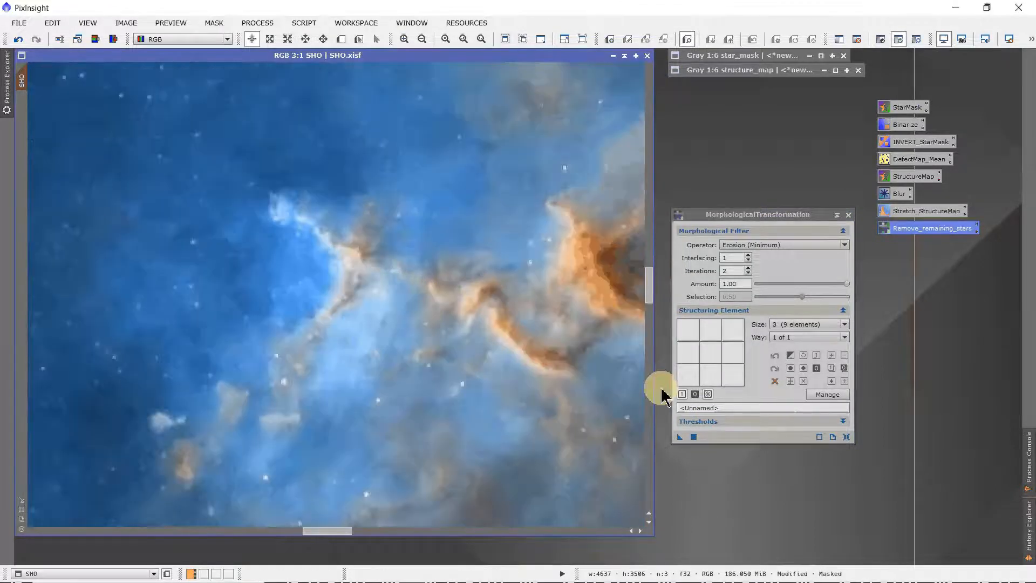
click(679, 437)
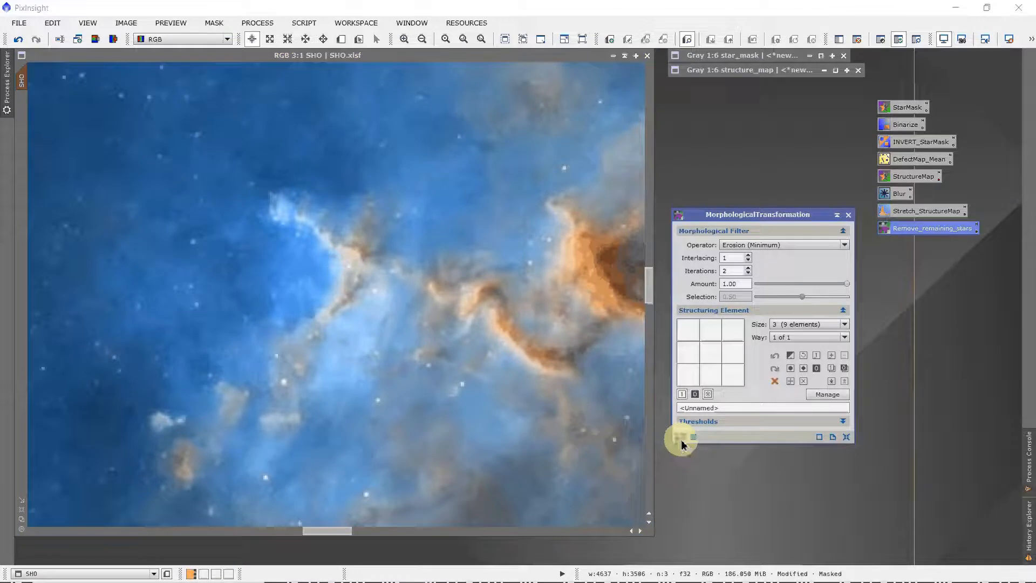
click(681, 438)
drag(683, 445, 241, 248)
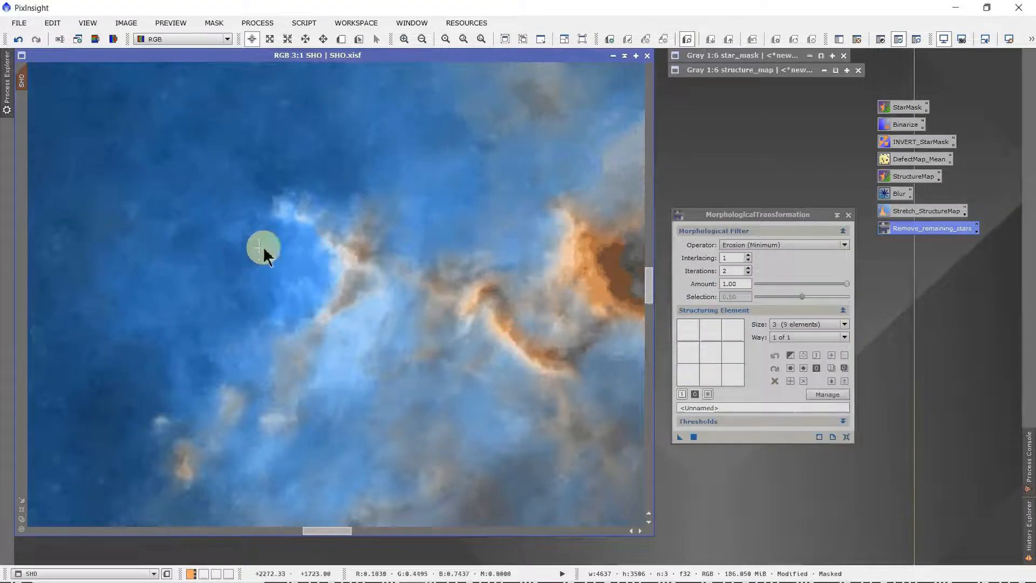
click(848, 214)
Examine the SHO image as a whole and at 1:1 around the core and lower nebula for leftover stars.
key(ctrl+1)
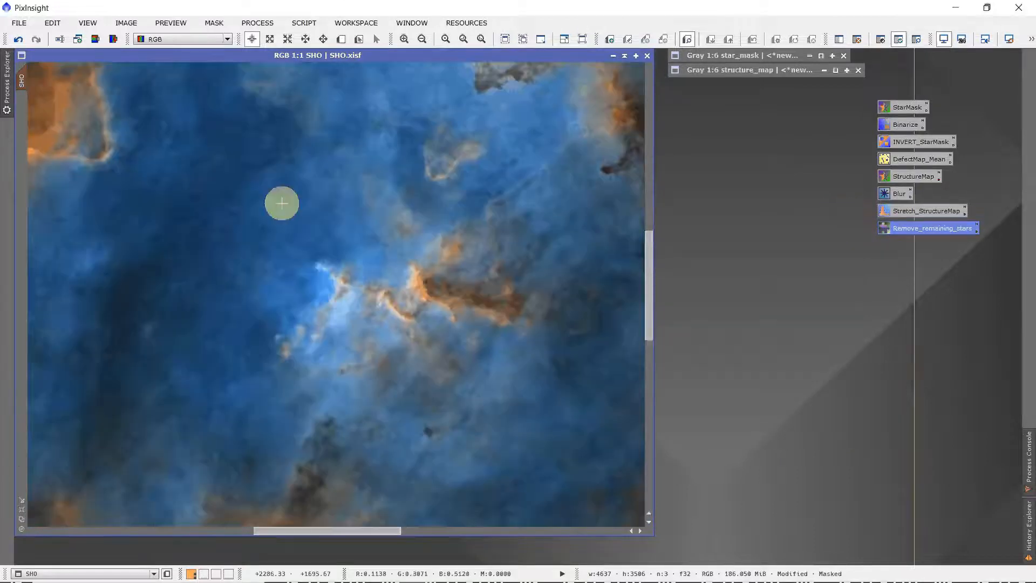
key(ctrl+shift+z)
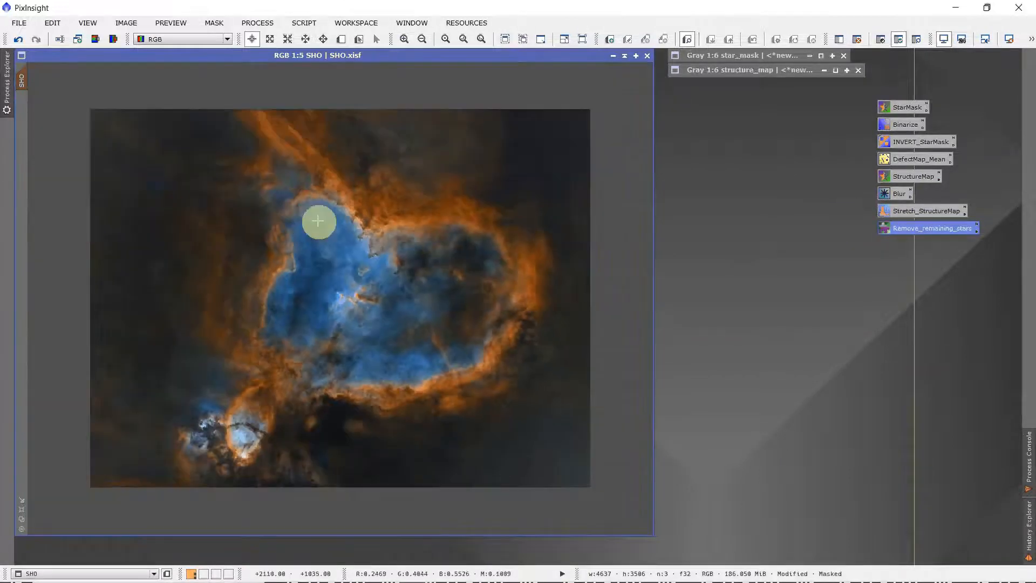
key(ctrl+plus)
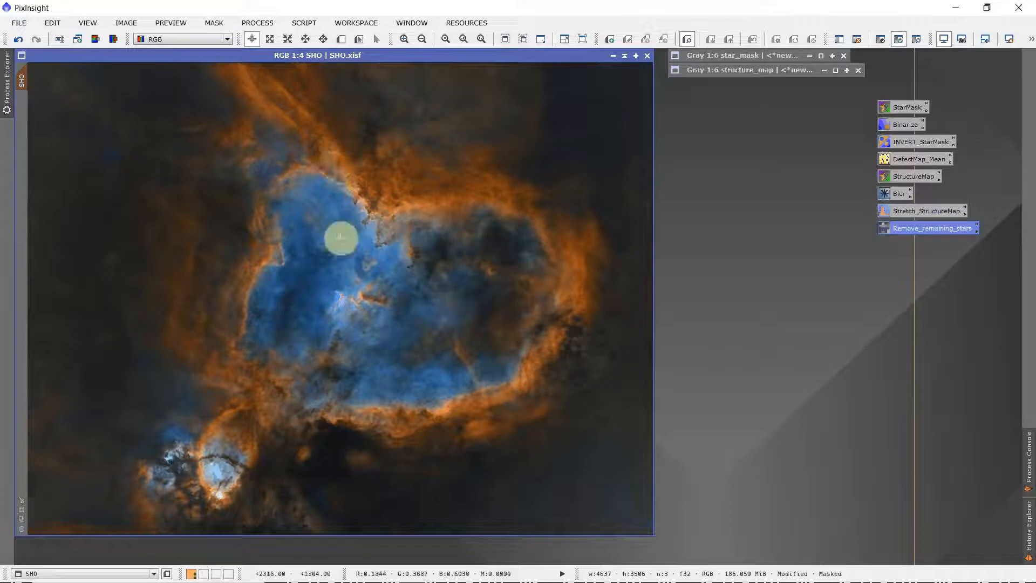
scroll(351, 242, up, 2)
scroll(351, 242, up, 1)
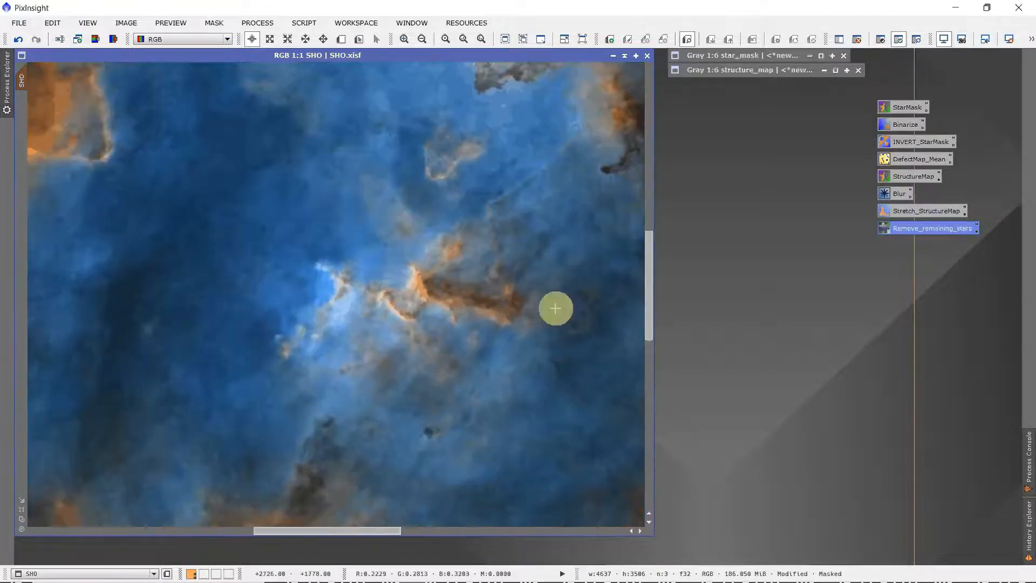
drag(650, 286, 657, 432)
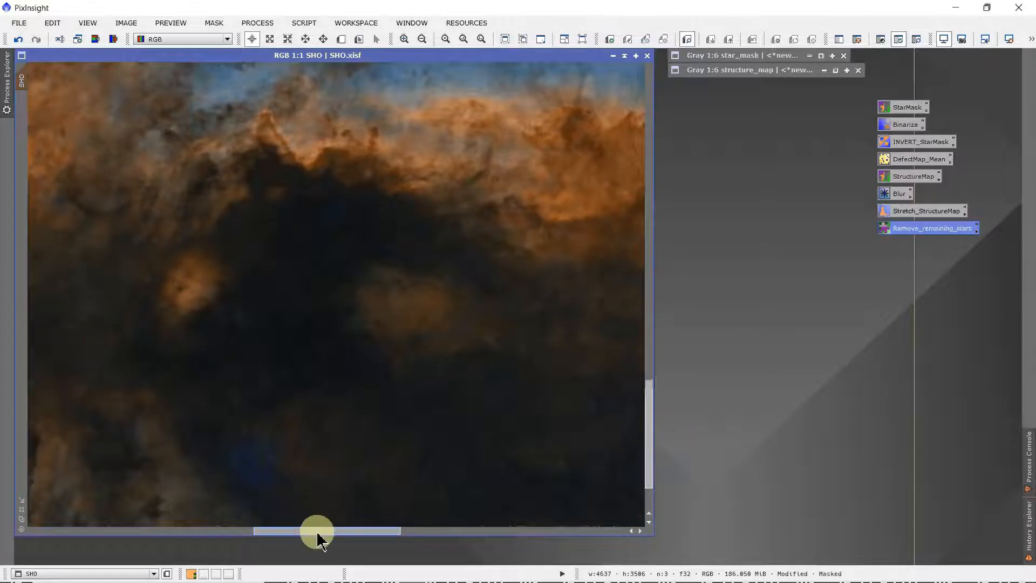
drag(319, 538, 157, 481)
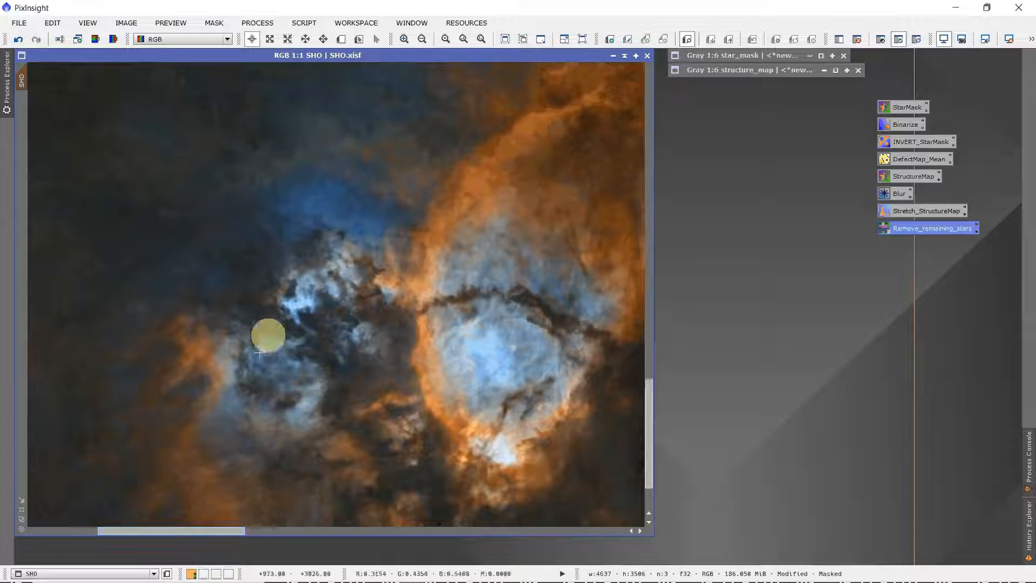
Compare the SHO image before and after the star erosion by undoing and redoing the MorphologicalTransformation.
click(19, 40)
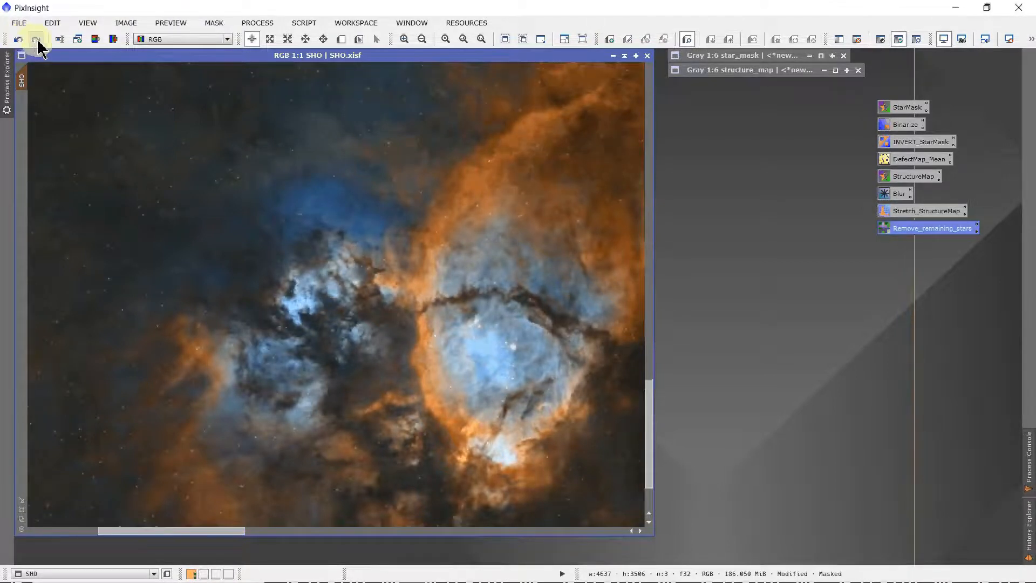
click(36, 40)
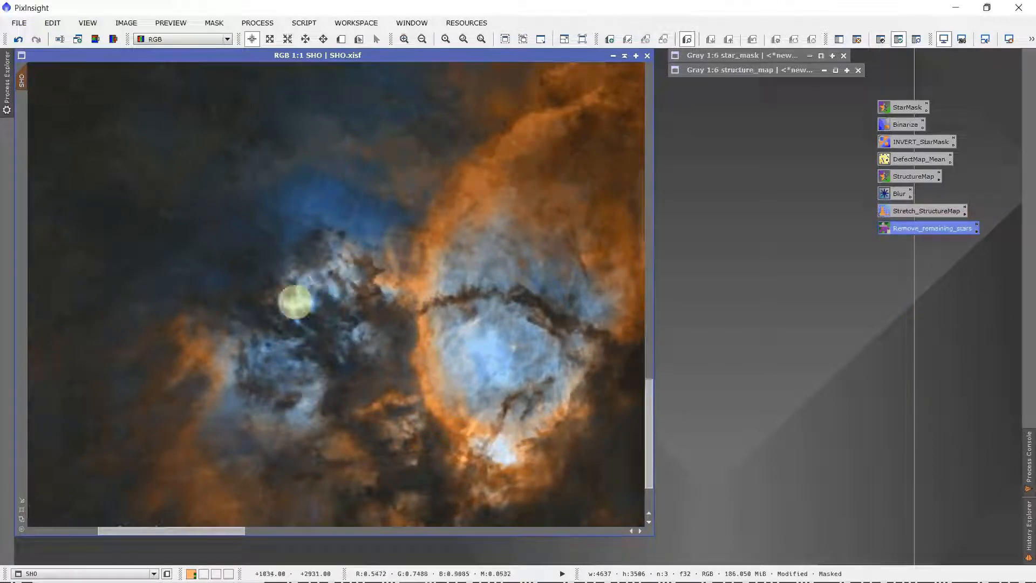
click(20, 40)
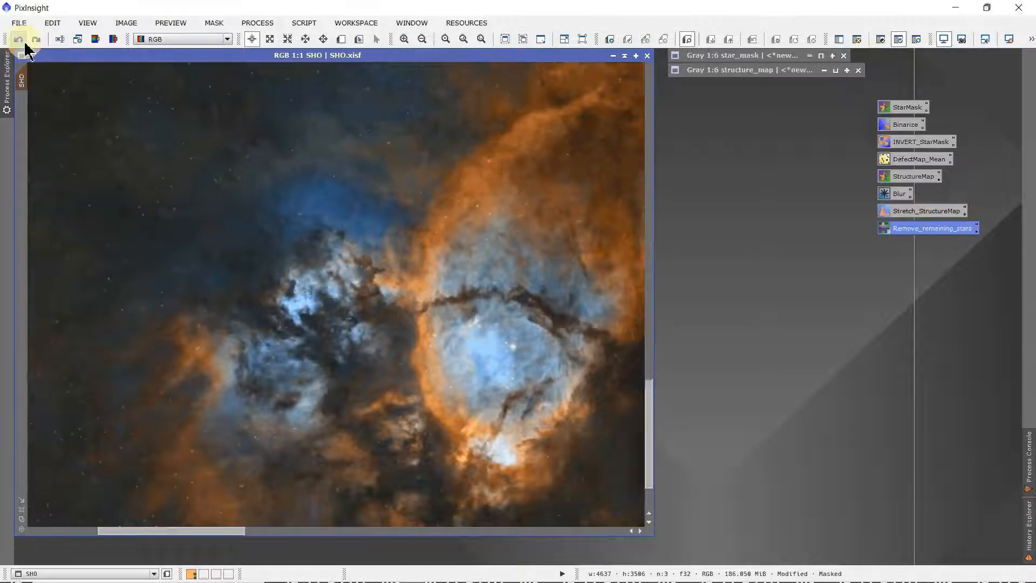
click(35, 41)
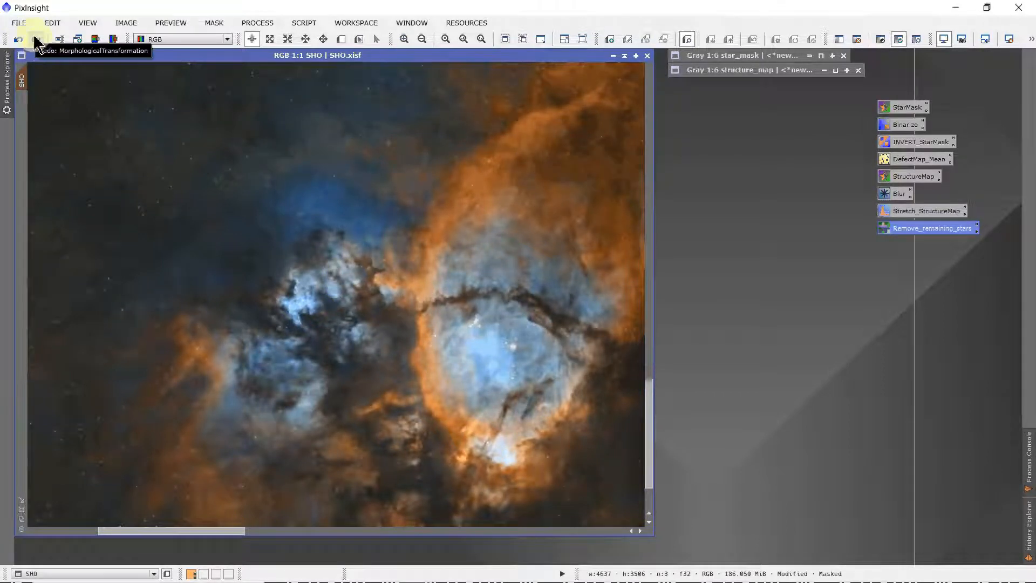
click(35, 39)
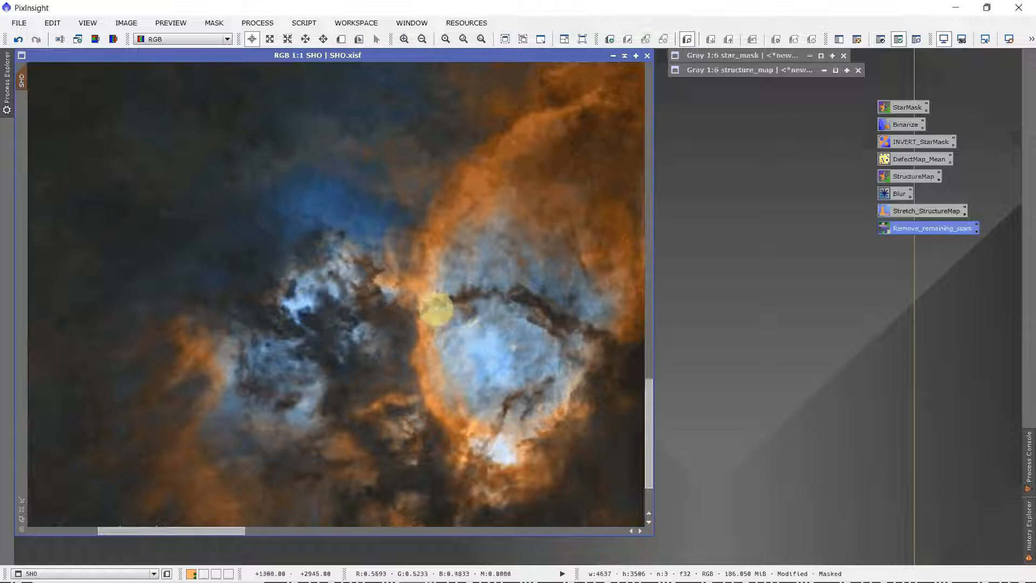
Remove the structure_map mask from the SHO image.
scroll(440, 307, down, 3)
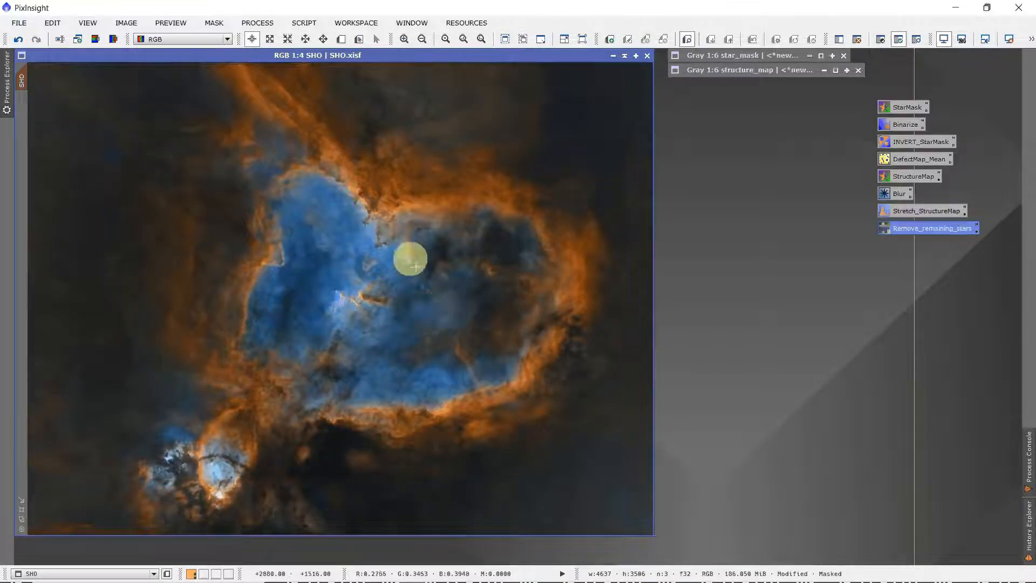
click(216, 24)
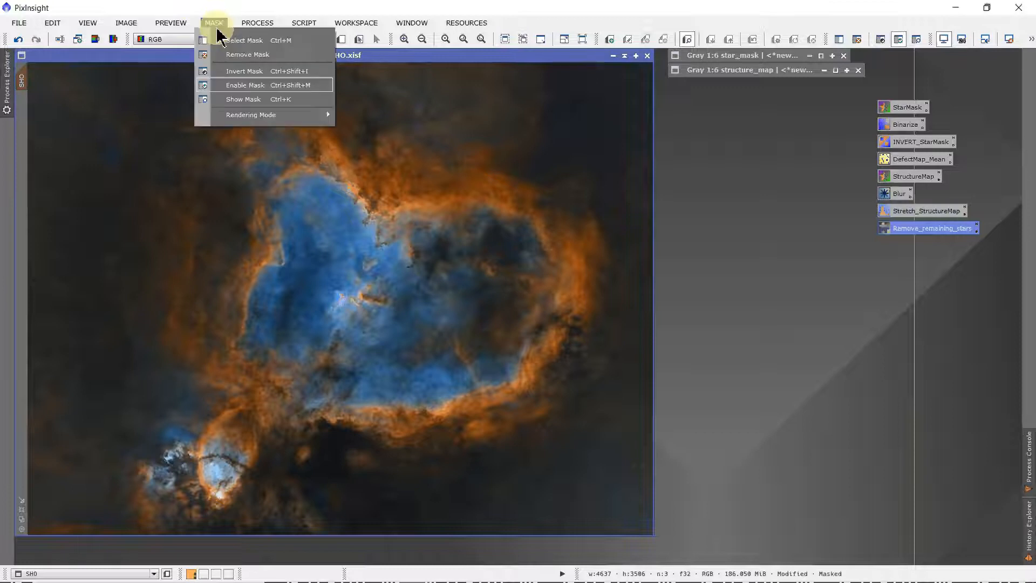
click(230, 47)
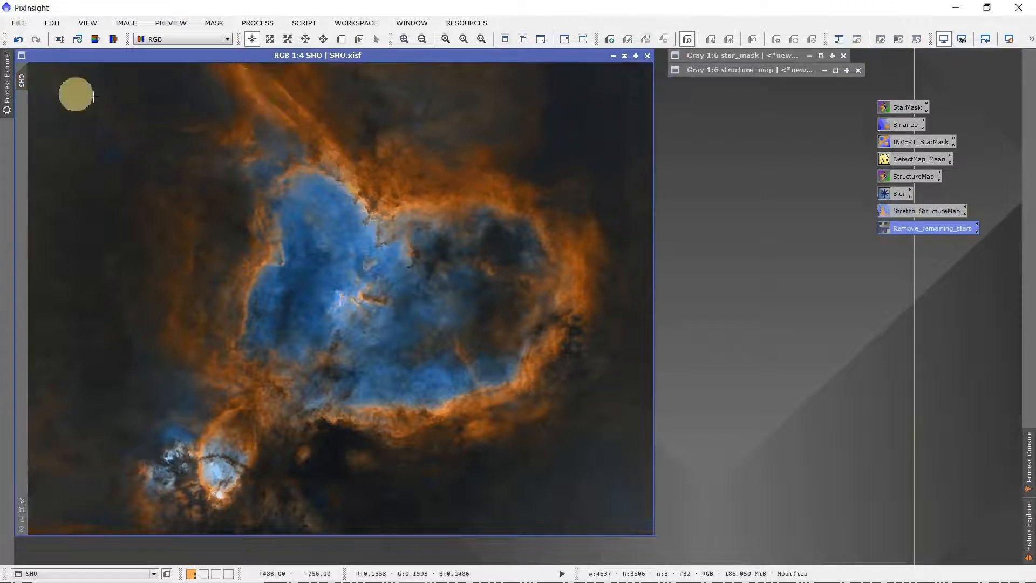
Duplicate the SHO image and set the copy's identifier to Starless.
drag(26, 84, 247, 183)
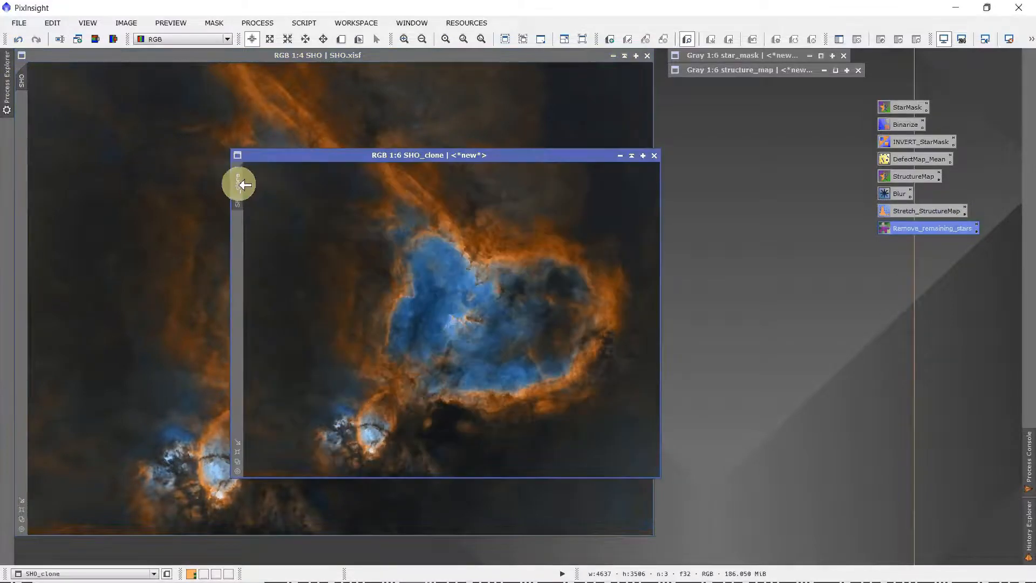
double_click(238, 184)
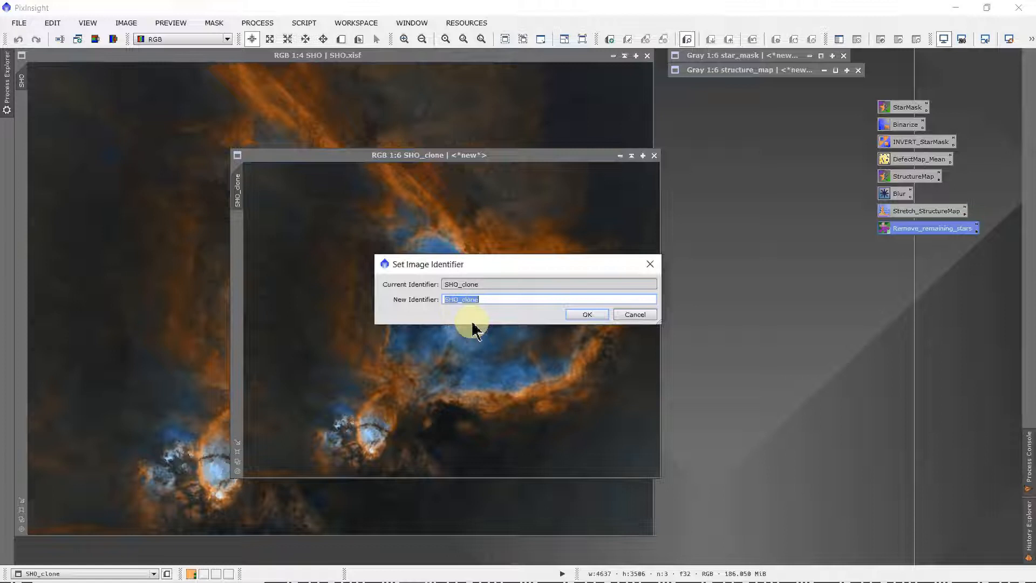
text(Starless)
key(Return)
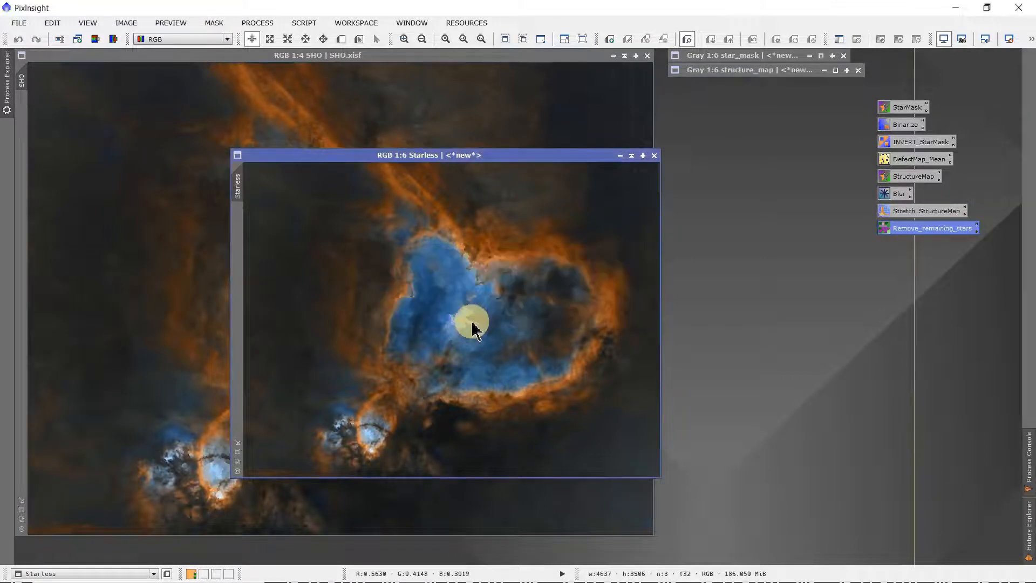
Enlarge the Starless view to 1:4 and place its window over the original SHO window.
drag(421, 155, 295, 54)
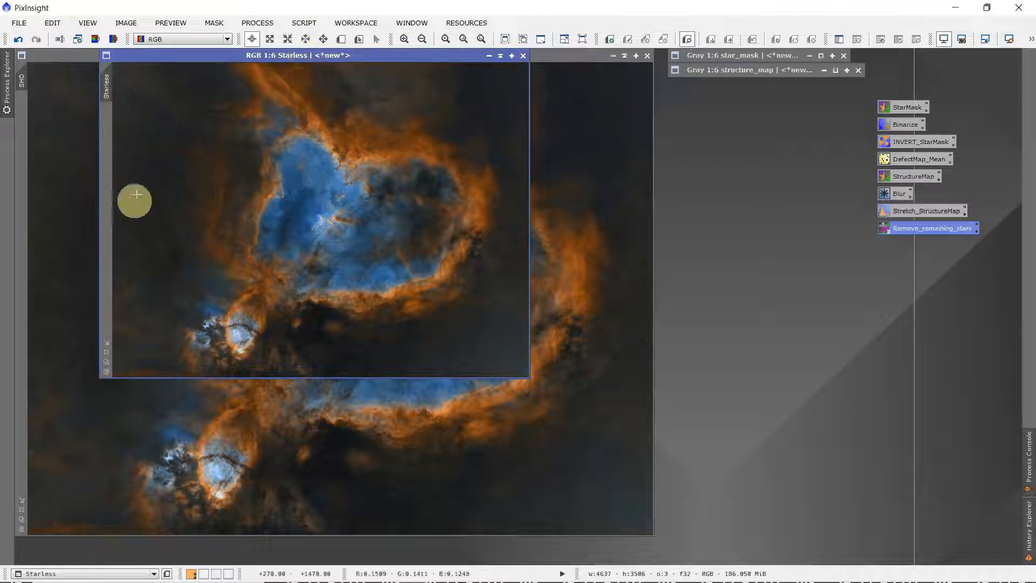
click(106, 353)
drag(246, 56, 158, 55)
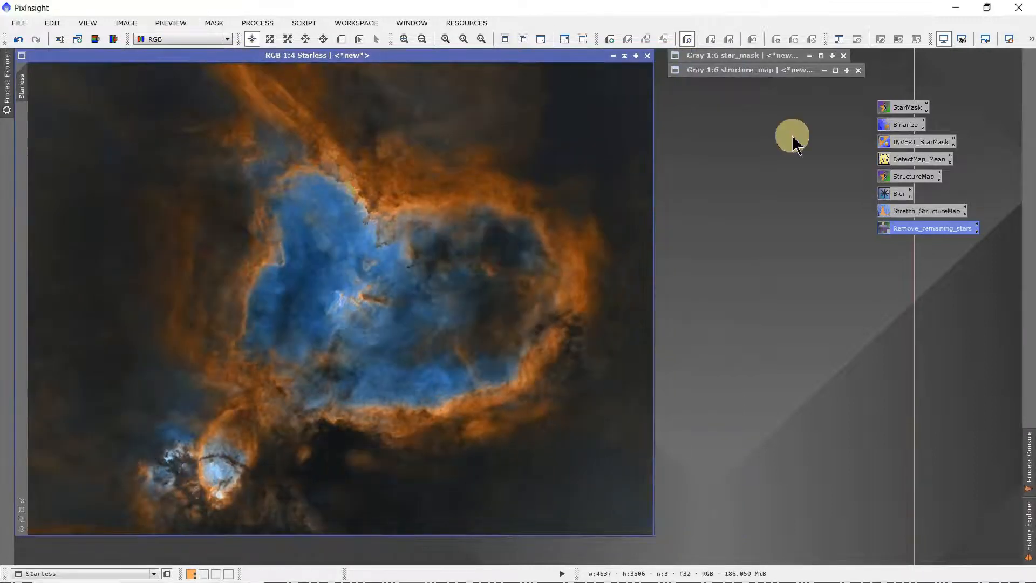
Raise the saturation curve in CurvesTransformation to input 0.39535, output 0.63566, and compare its effect on Starless in the real-time preview.
click(7, 82)
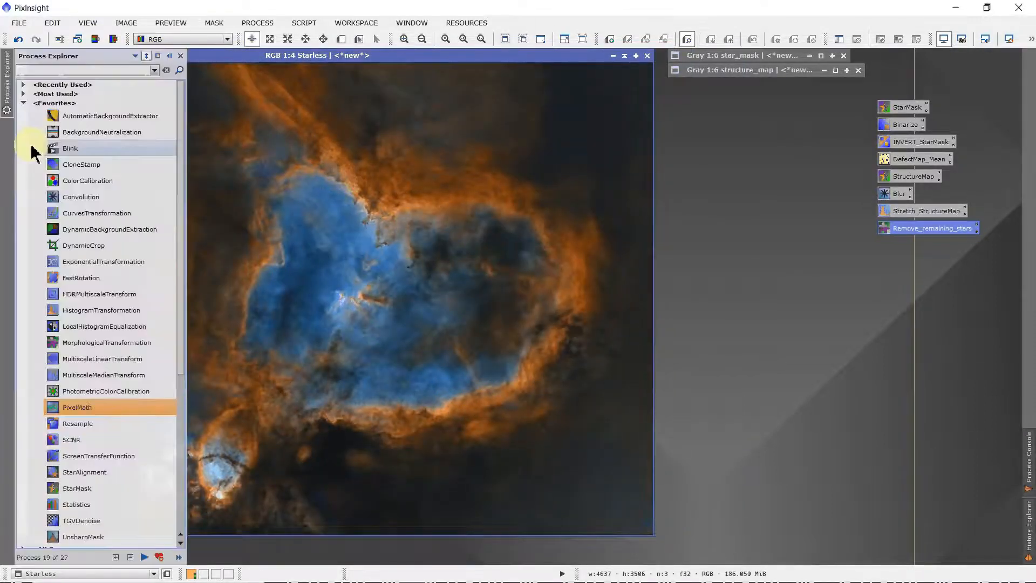
double_click(51, 212)
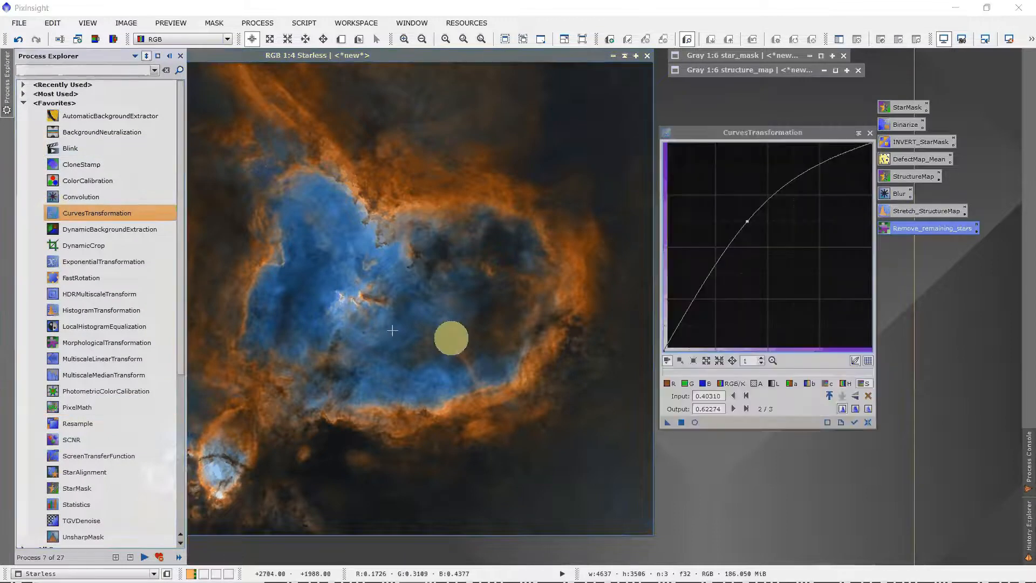
click(694, 422)
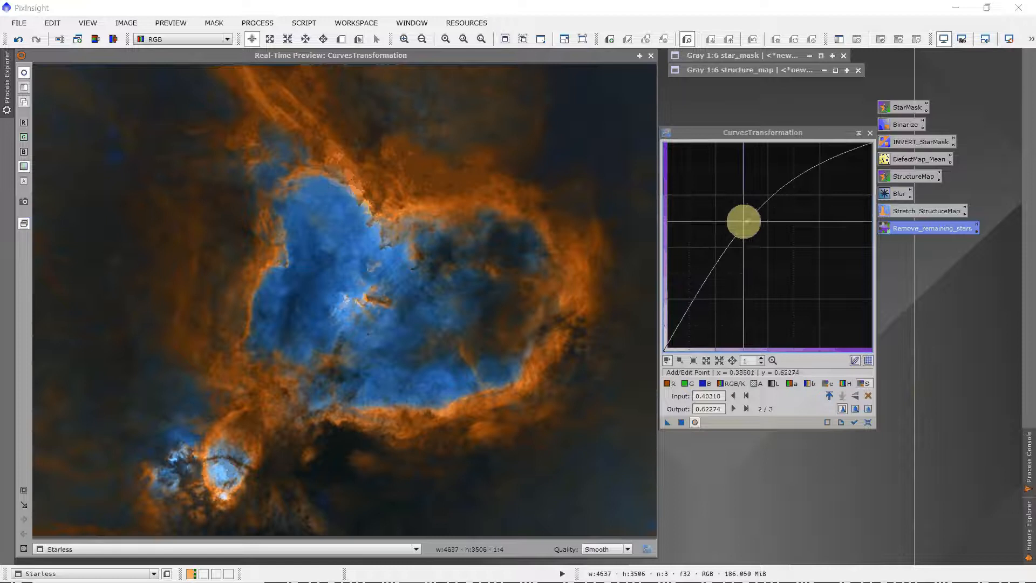
mouse_move(743, 221)
mouse_down()
mouse_move(765, 234)
mouse_move(745, 218)
mouse_up()
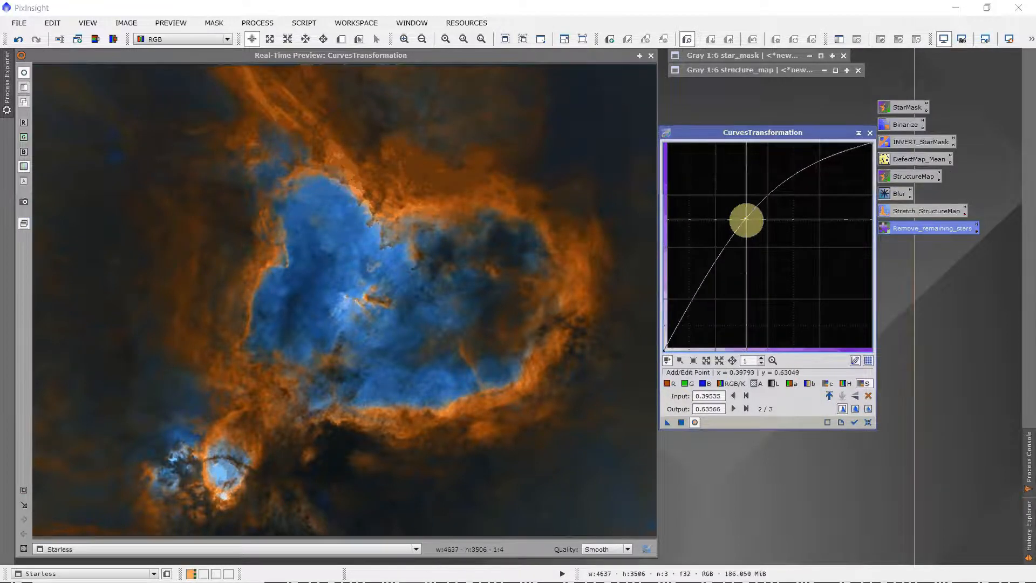
click(694, 422)
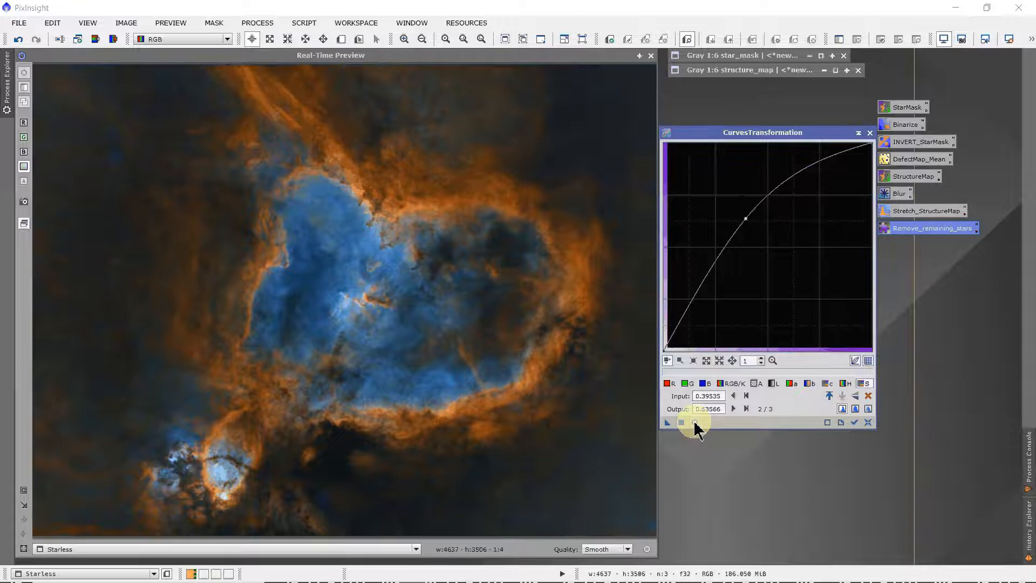
click(695, 423)
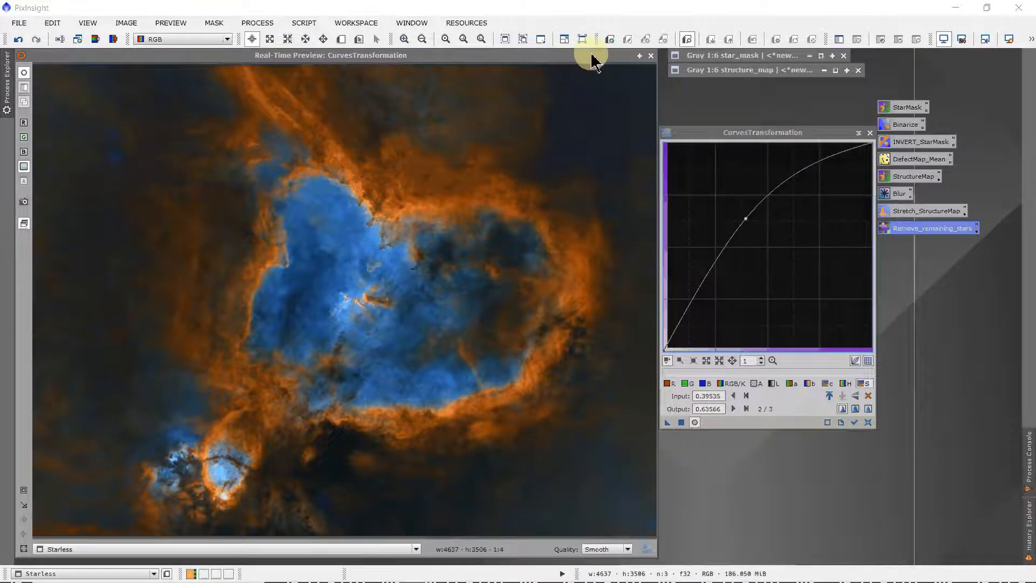
Apply the saturation curve to the Starless image, with the real-time preview and CurvesTransformation closed.
click(652, 55)
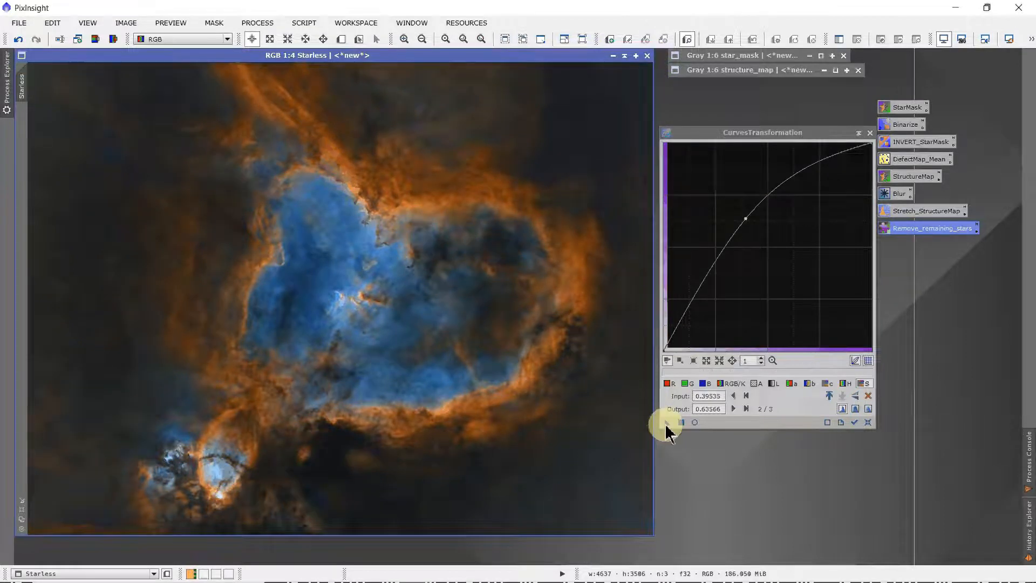
drag(668, 422, 472, 293)
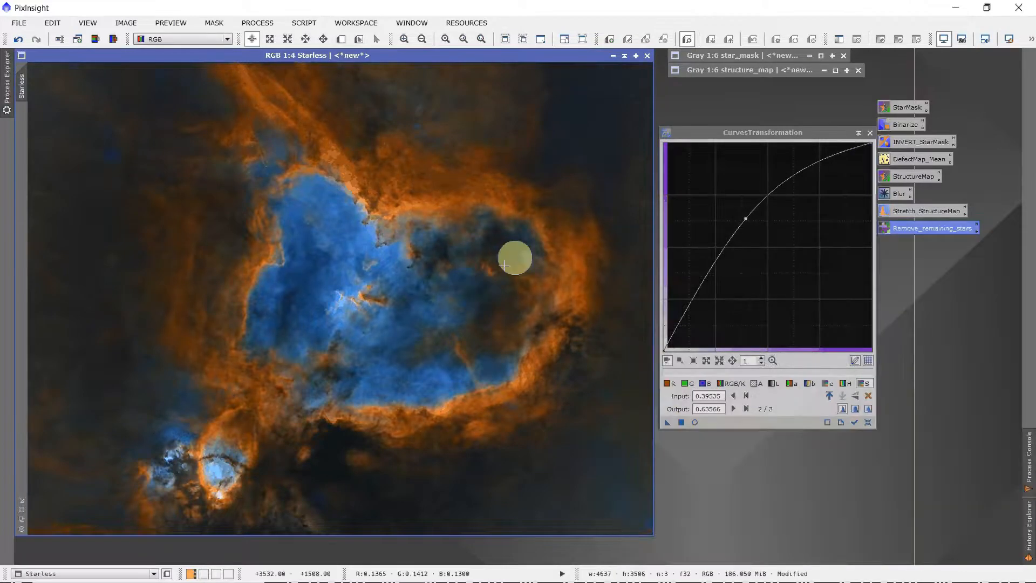
click(869, 132)
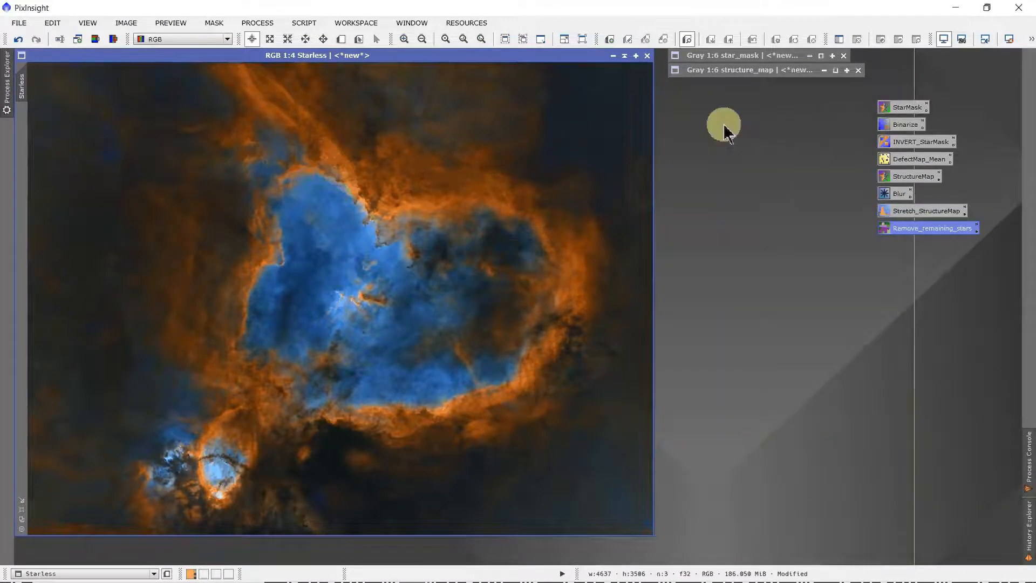
Extract the lightness of the Starless image, apply it as that image's mask, and stow the collapsed lightness window beneath structure_map.
click(96, 41)
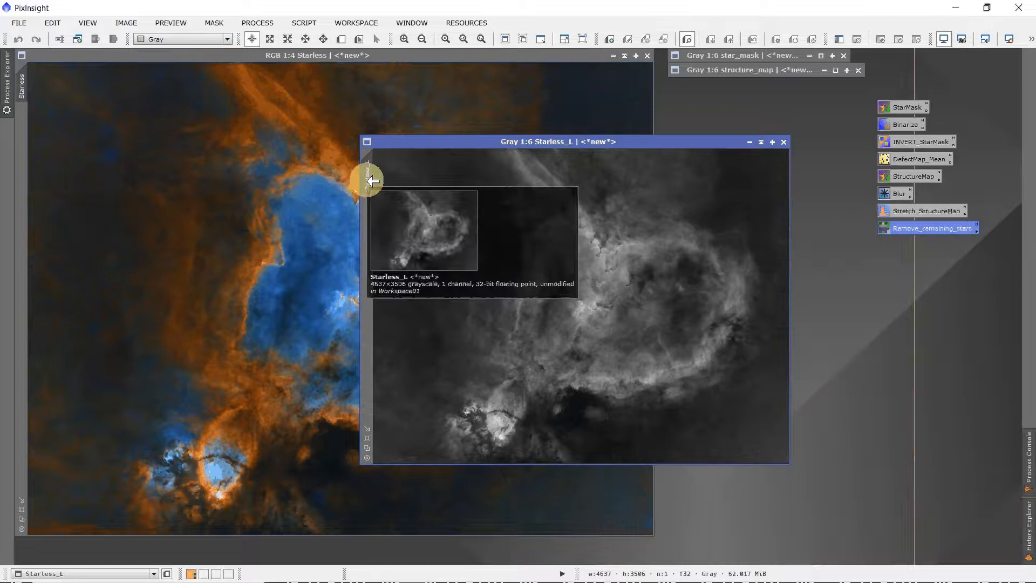
drag(27, 167, 19, 161)
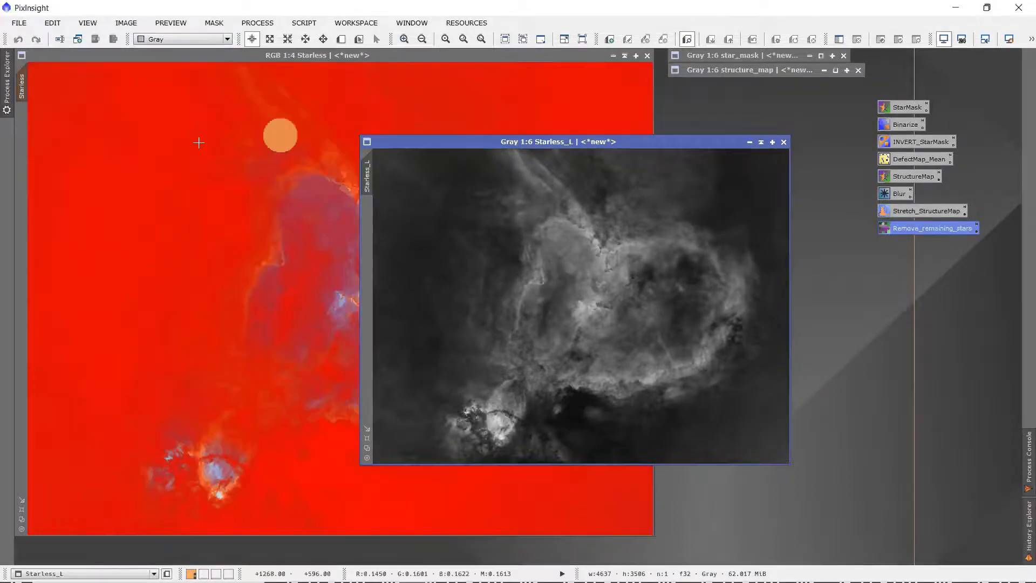
click(761, 142)
drag(540, 300, 723, 87)
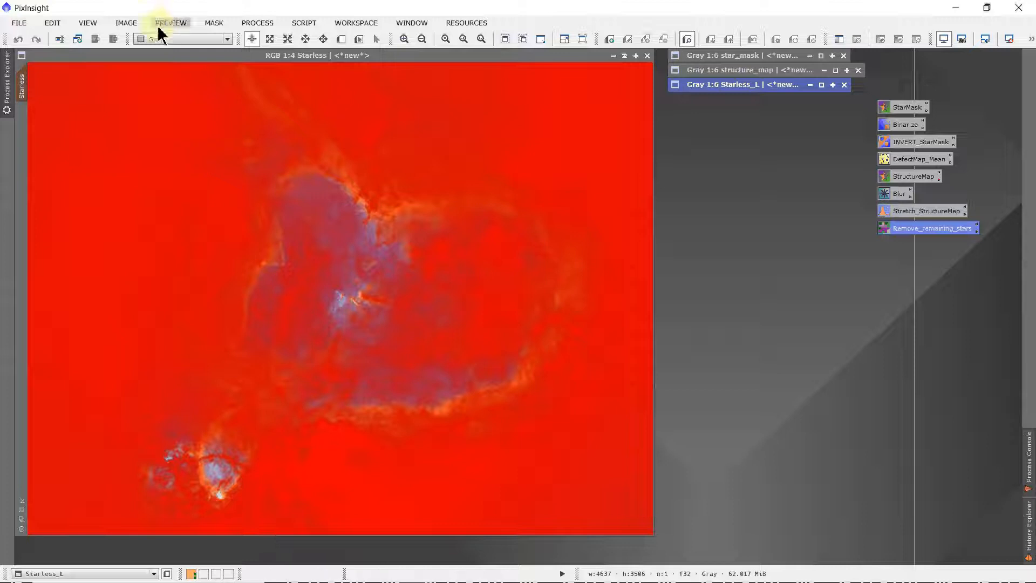
Hide the red mask overlay on the Starless image while keeping the mask enabled.
click(219, 60)
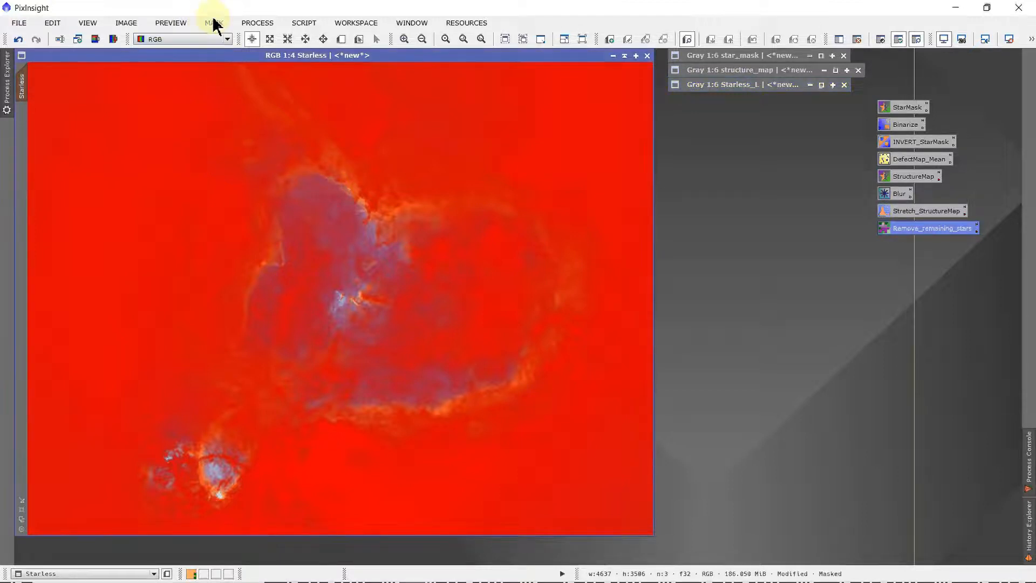
click(214, 22)
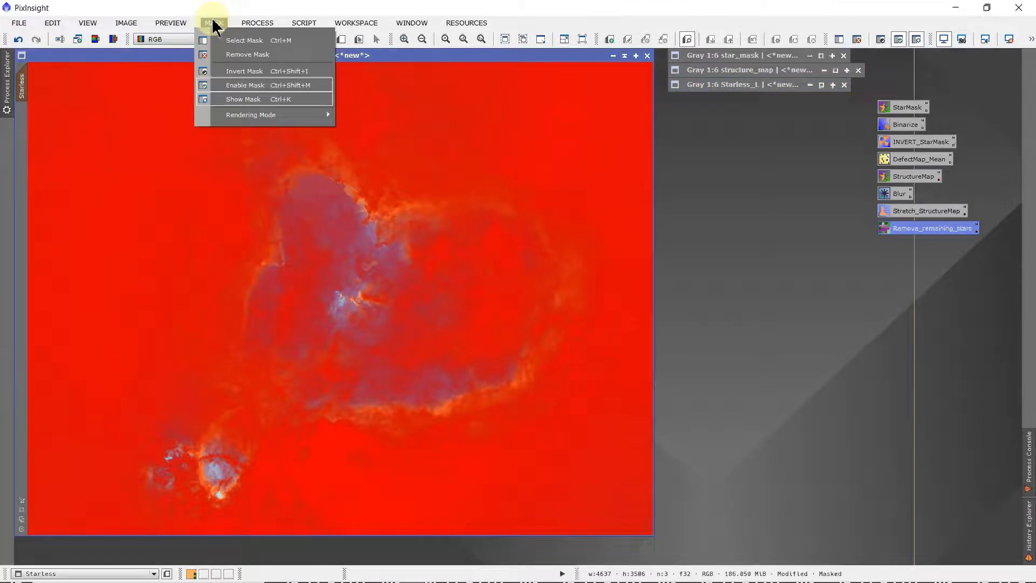
click(253, 101)
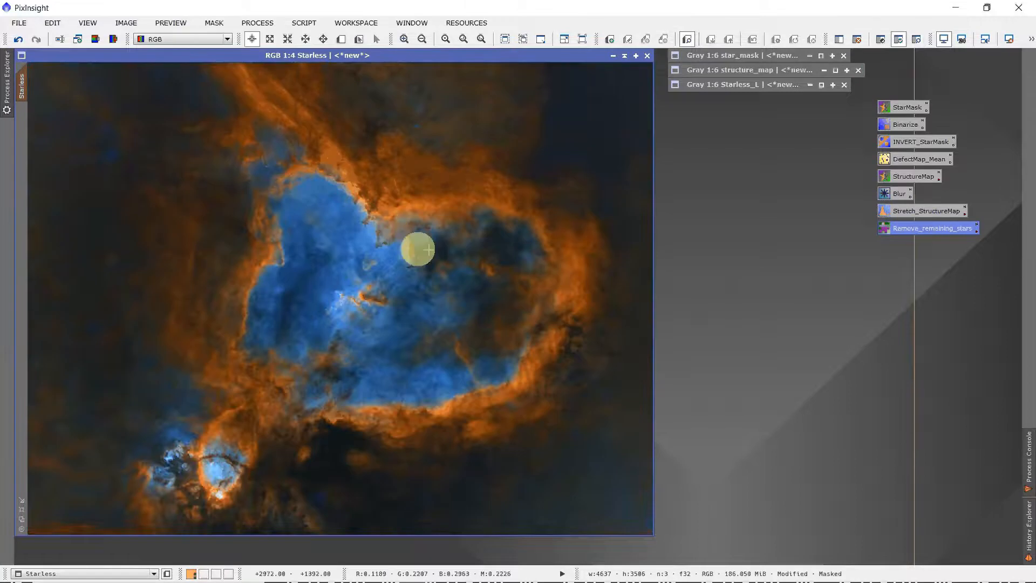
Define a preview of about 704 × 928 px over the nebula's core in Starless and show it in a taller window.
click(341, 39)
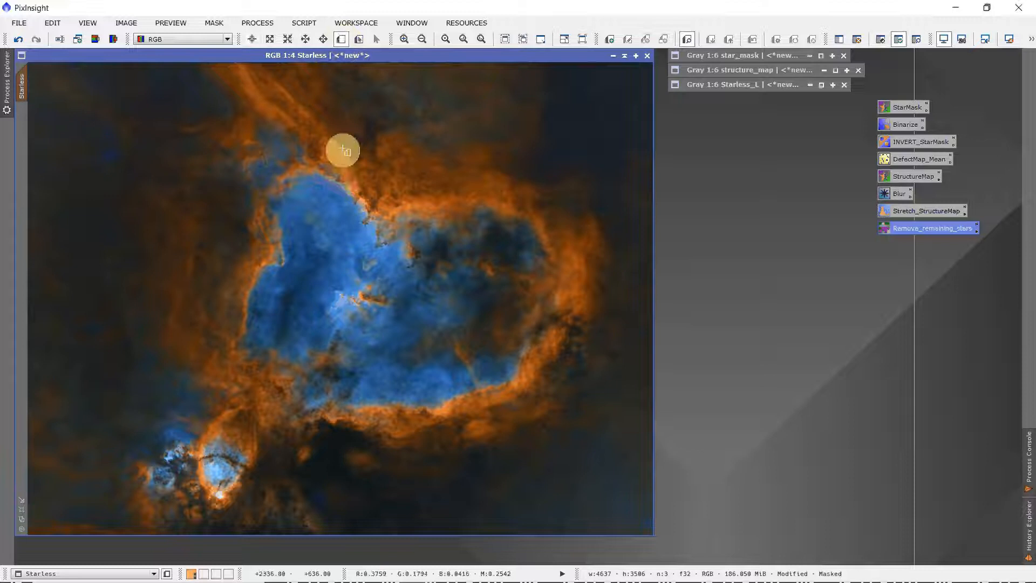
drag(333, 197, 425, 319)
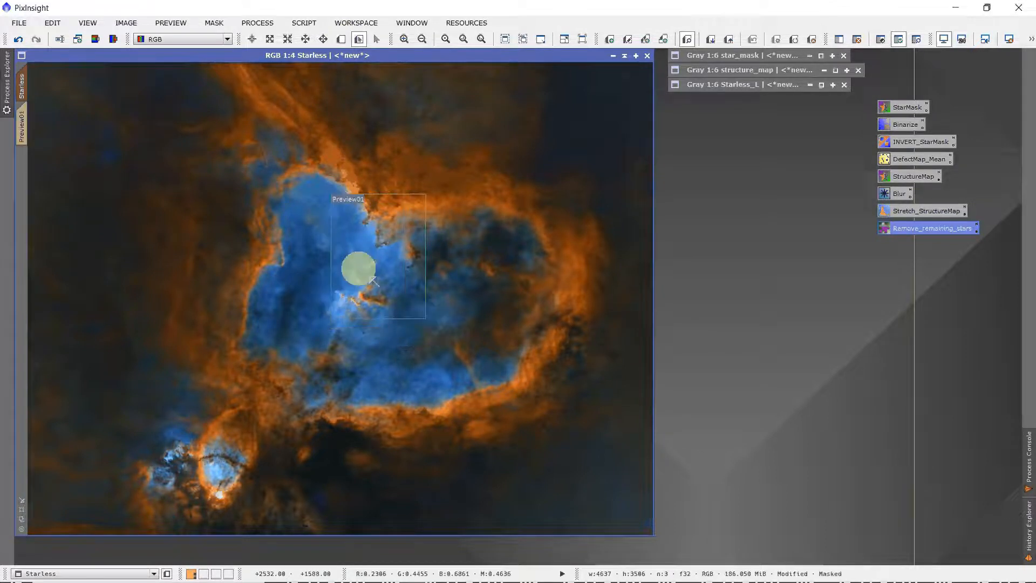
click(22, 125)
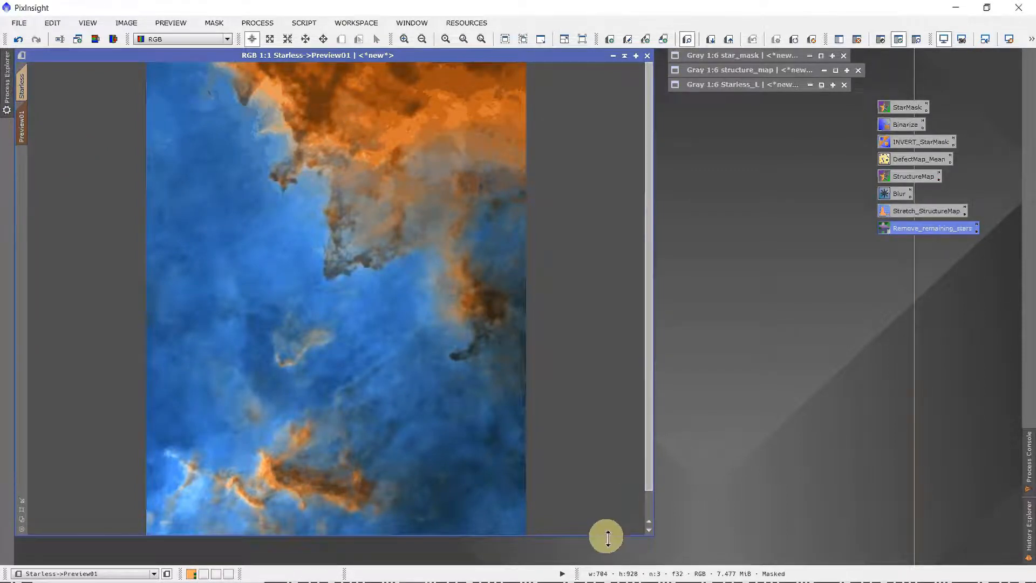
drag(608, 536, 614, 561)
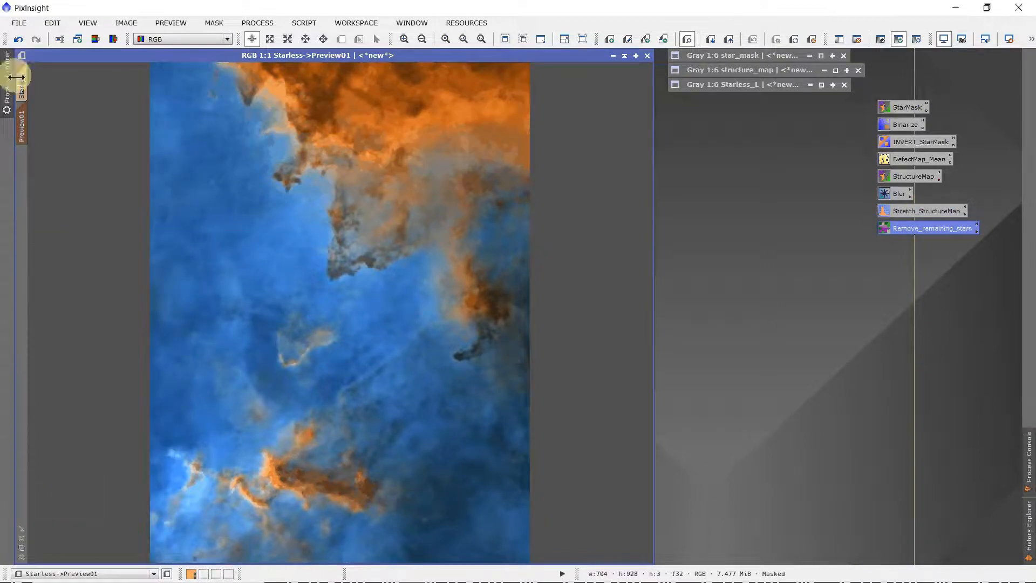
Open UnsharpMask with StdDev 2.40 and amount 0.75 and preview the sharpening on Preview01 in real time.
mouse_move(7, 72)
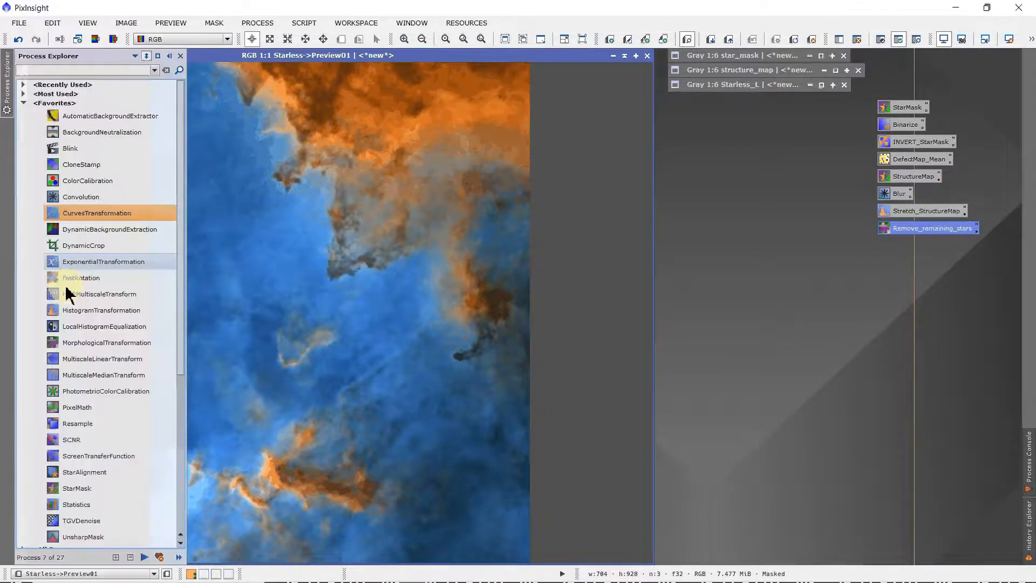
double_click(76, 536)
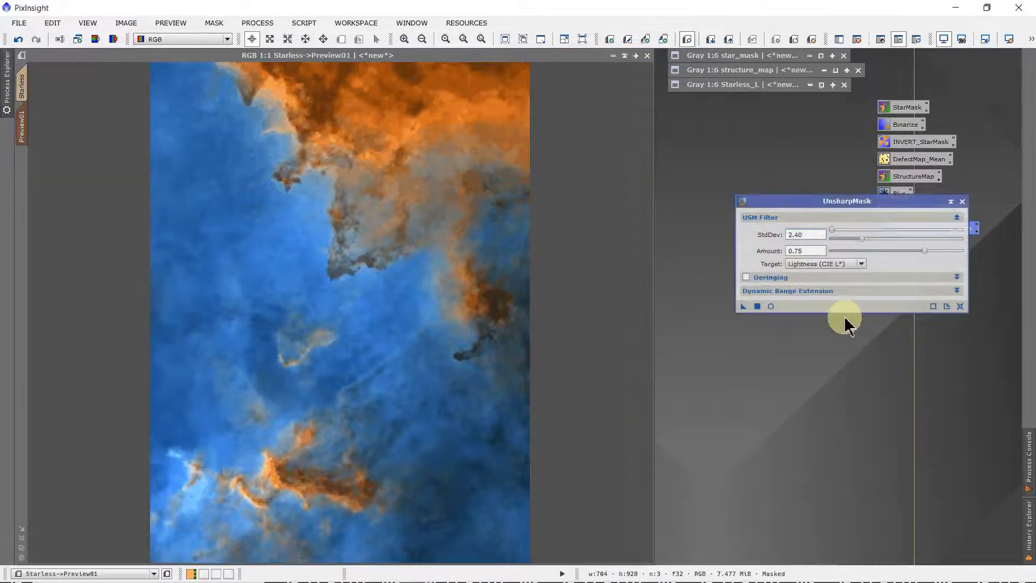
click(770, 306)
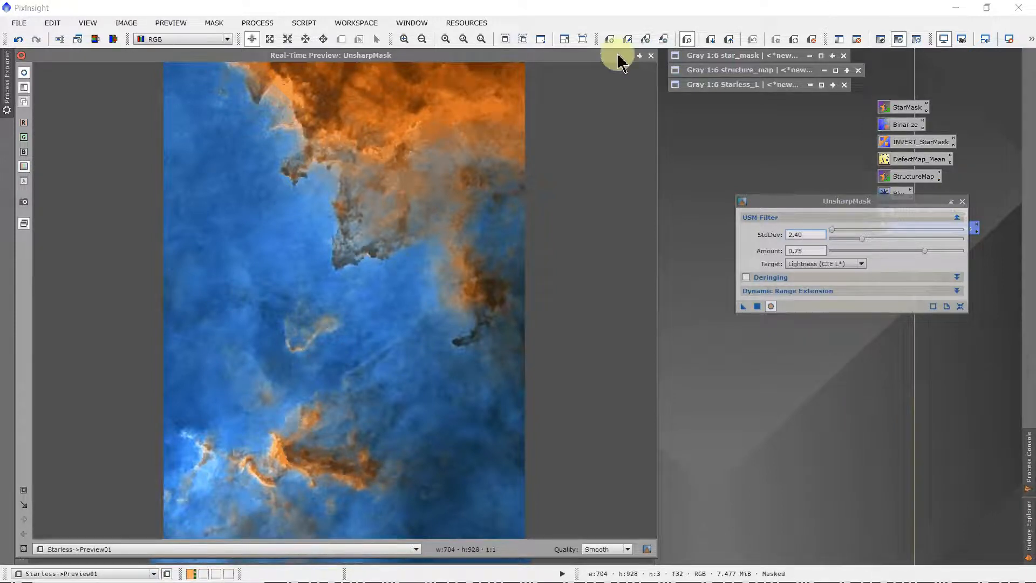
End the real-time preview and apply UnsharpMask with StdDev 2.40 and amount 0.75 to the full Starless image.
click(652, 56)
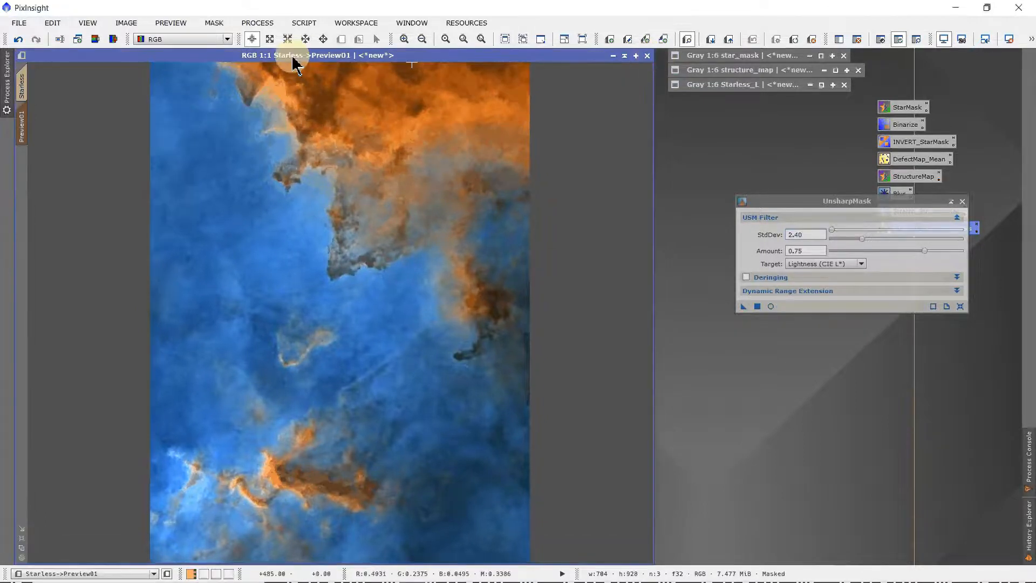
click(25, 85)
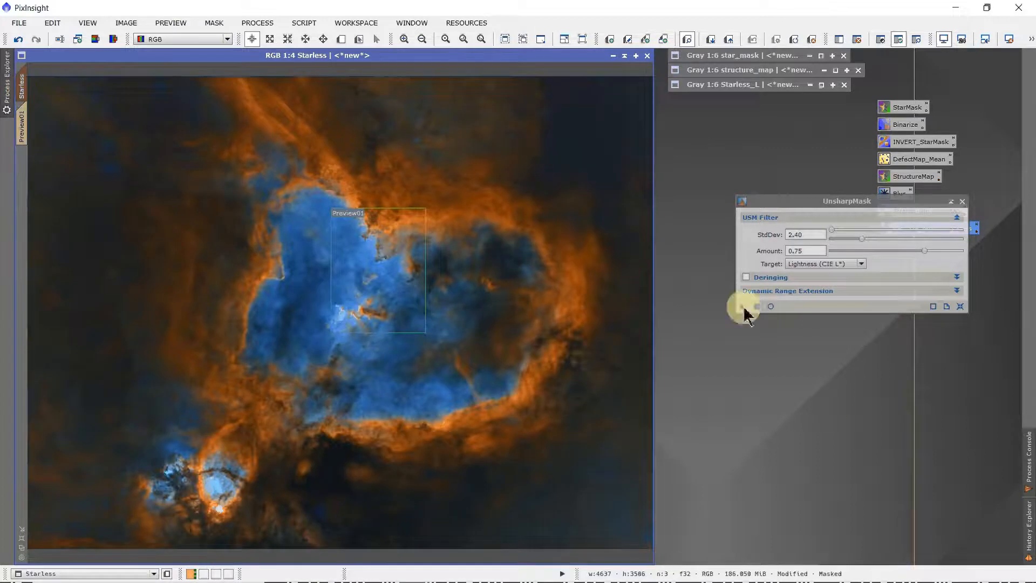
drag(745, 315, 534, 263)
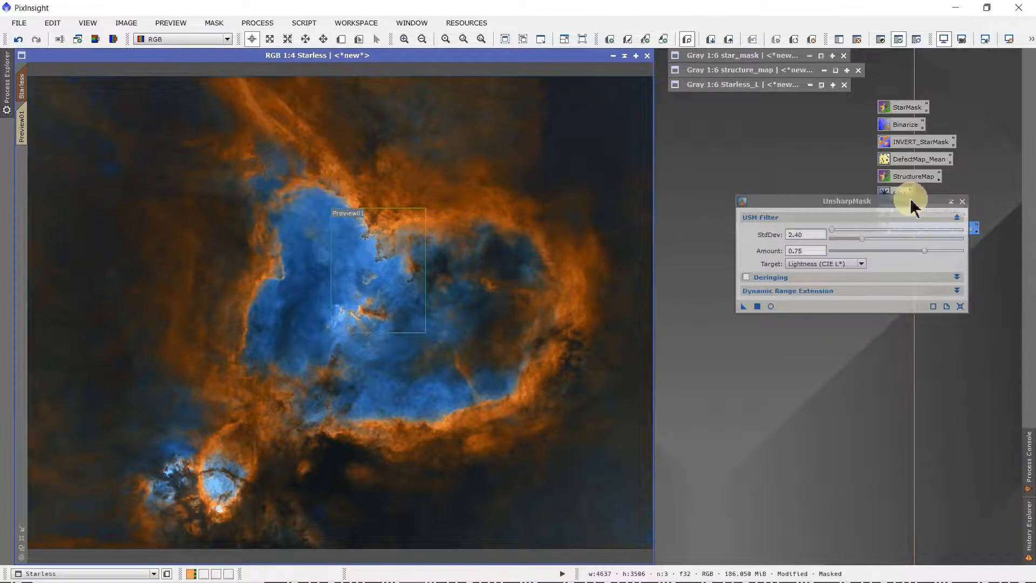
click(962, 201)
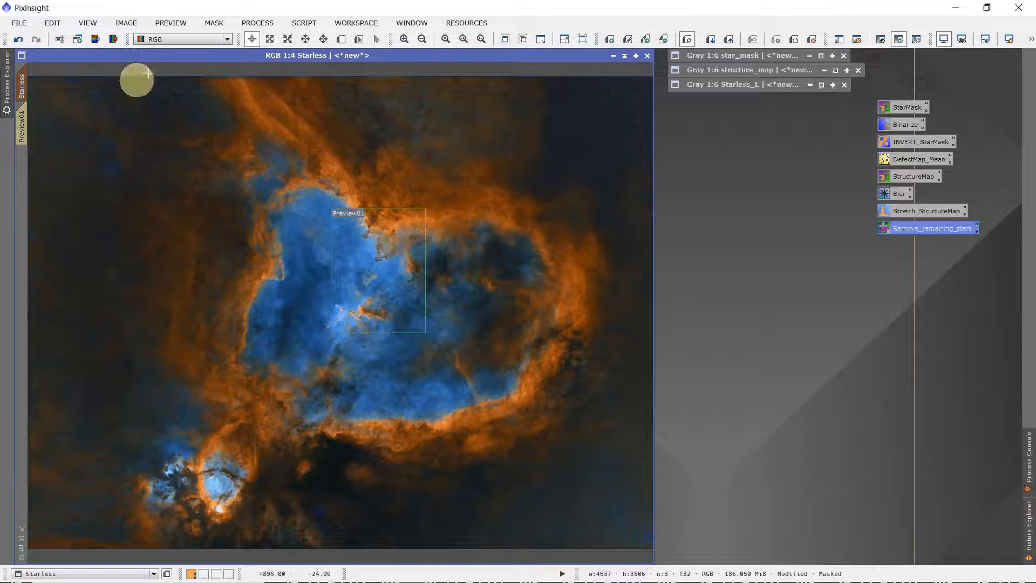
Remove the lightness mask from the Starless image and shrink its window to 1:6.
click(216, 23)
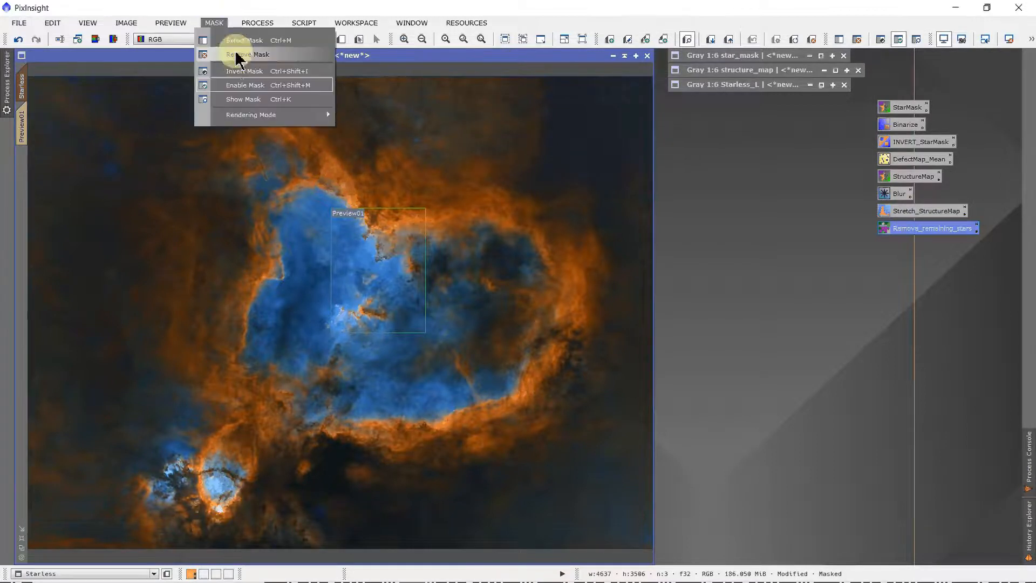
click(238, 55)
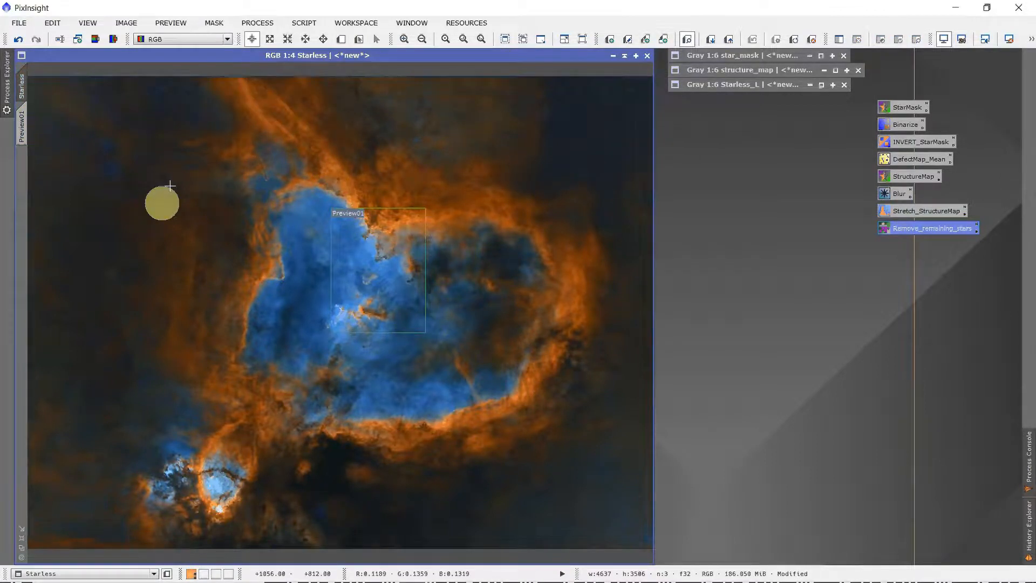
click(21, 548)
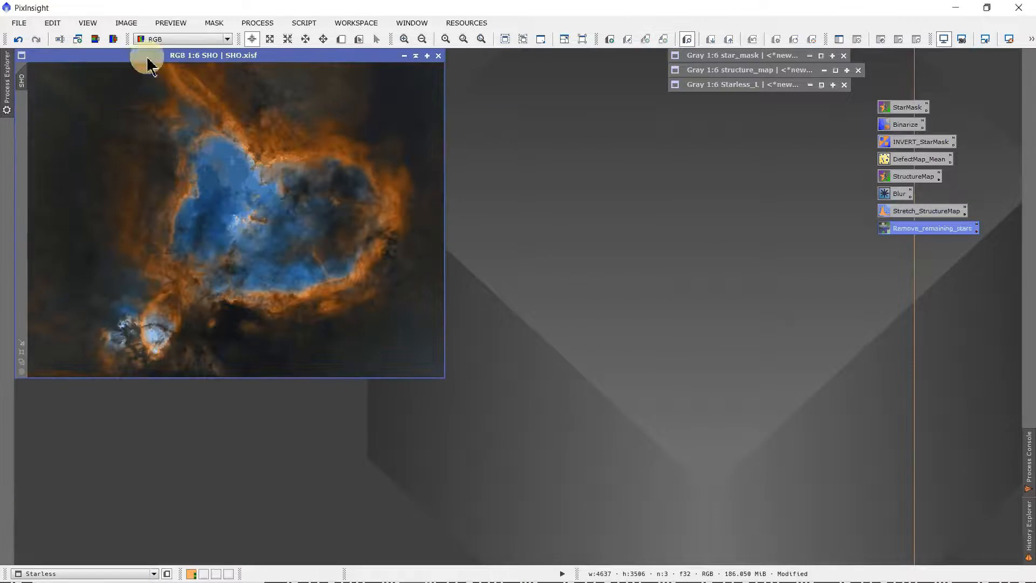
Move the SHO image clear of Starless and undo all of its star-removal edits.
drag(143, 56, 212, 110)
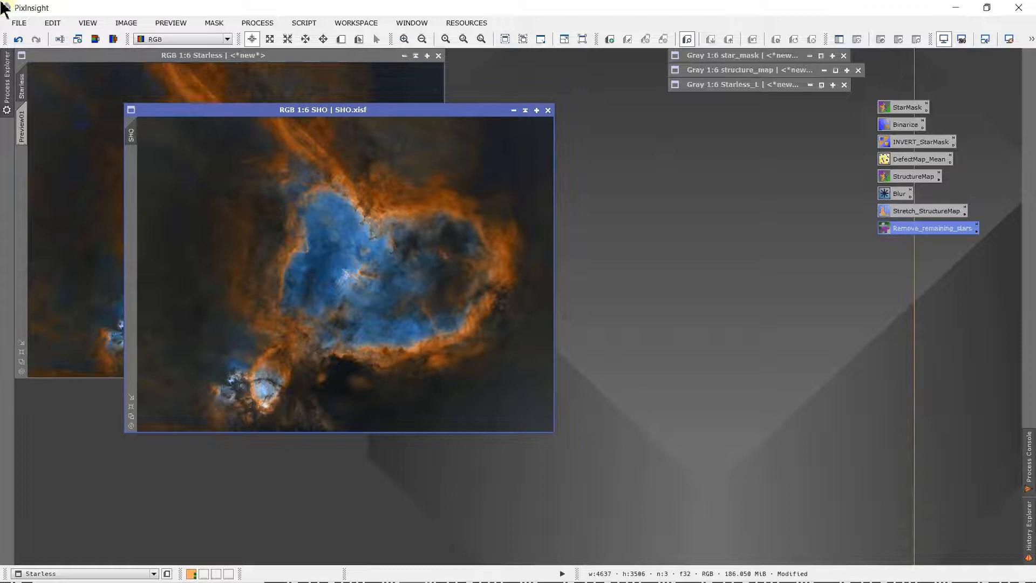
click(19, 40)
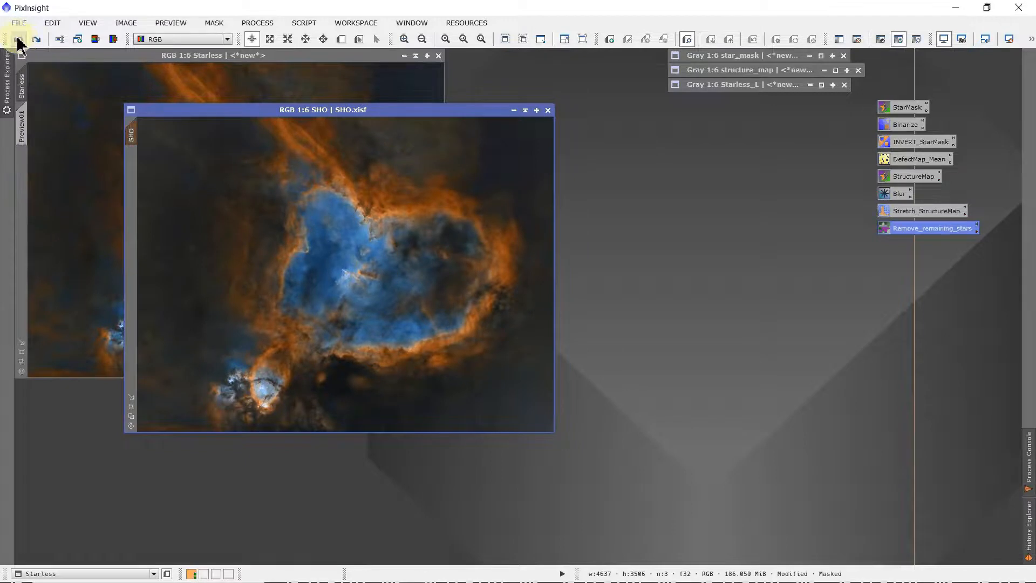
click(19, 40)
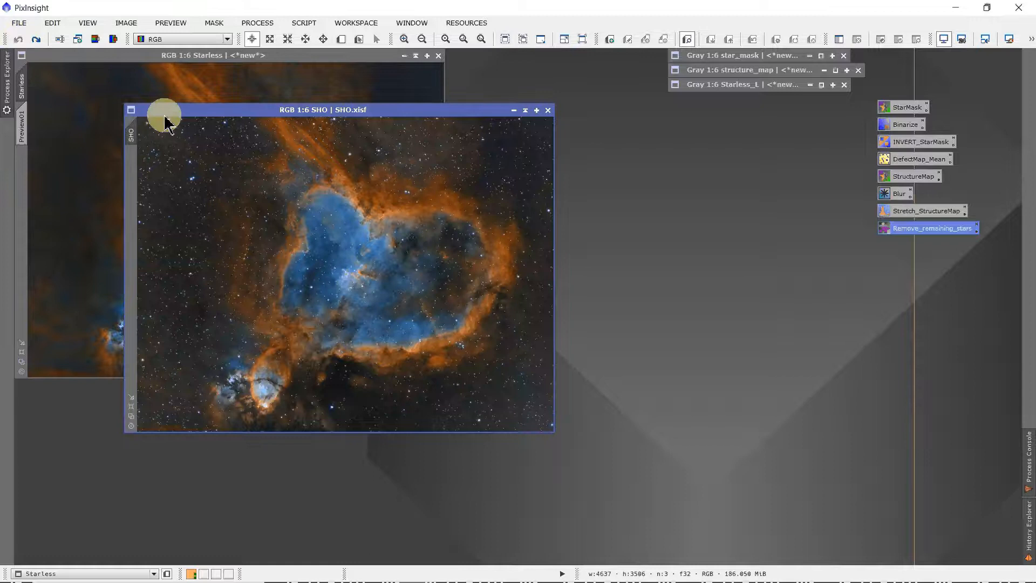
drag(164, 117, 121, 121)
Open PixelMath beside the images and set its RGB/K expression to max(SHO,Starless).
click(7, 75)
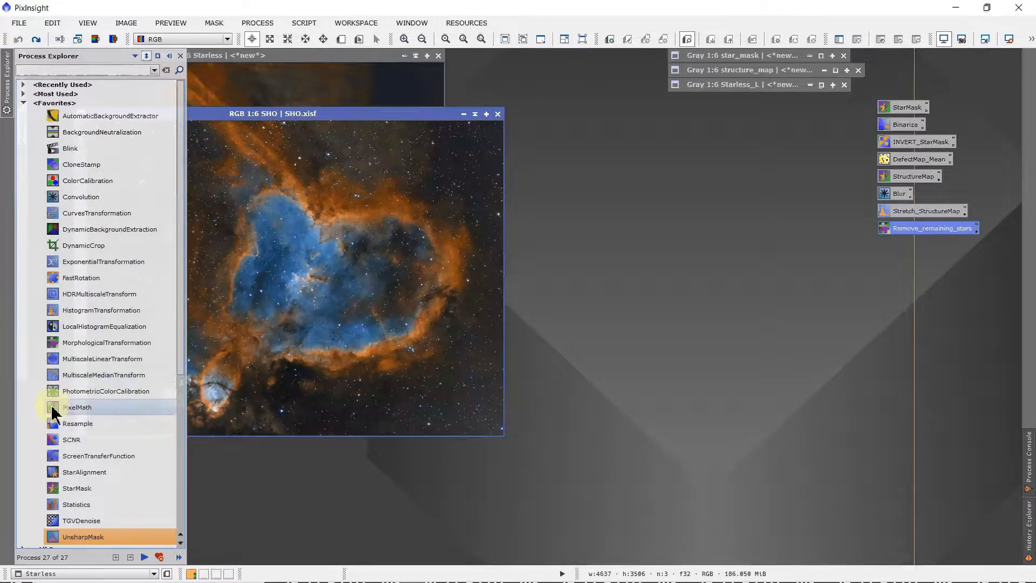
double_click(56, 409)
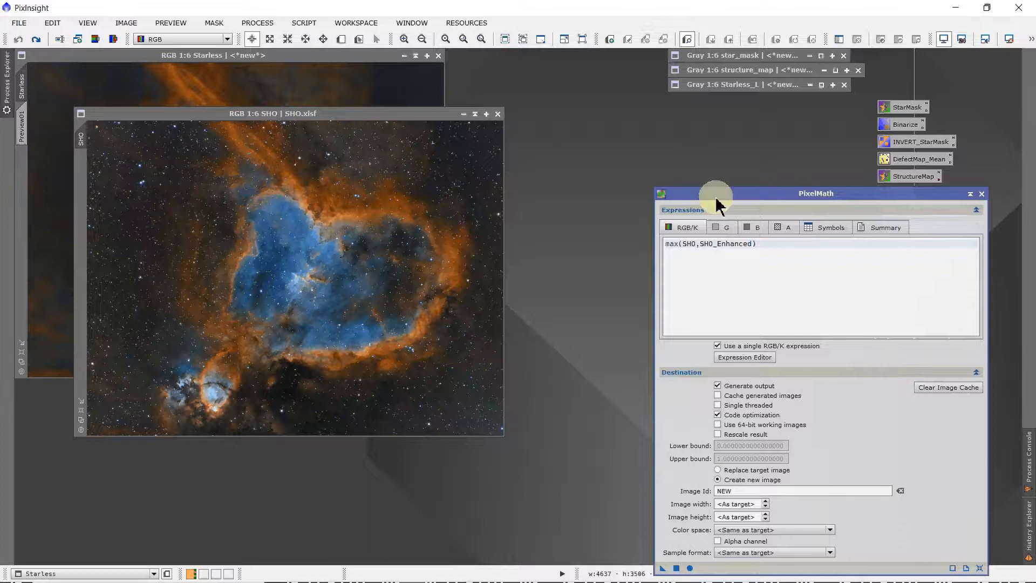
drag(715, 195, 620, 130)
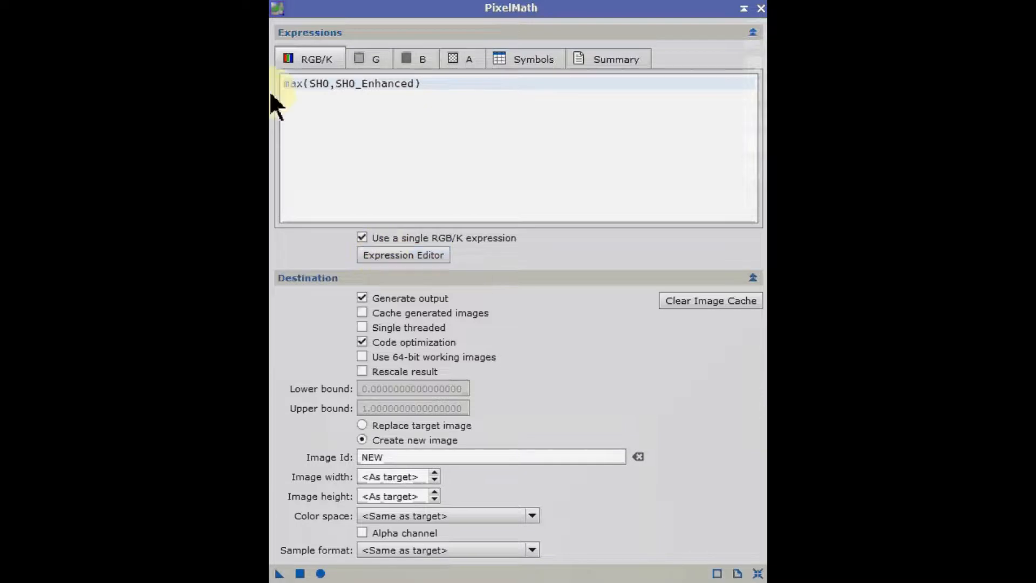
click(313, 93)
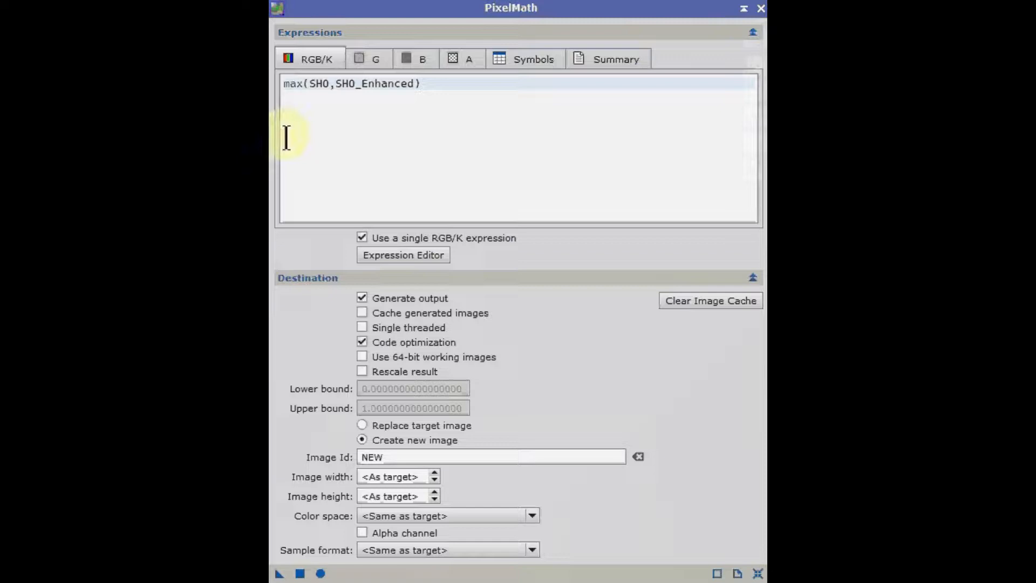
drag(337, 85, 416, 88)
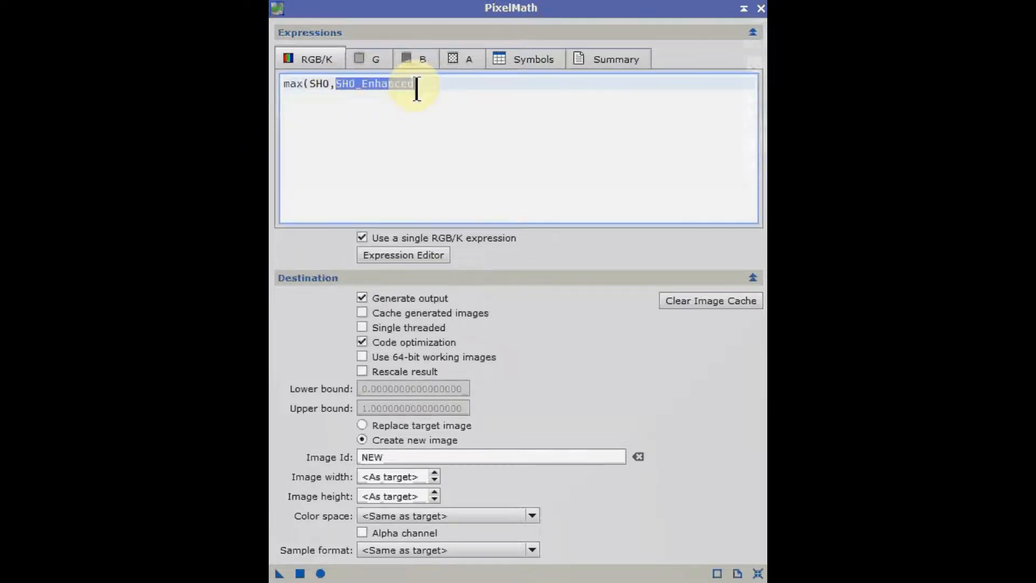
text(SHO,S)
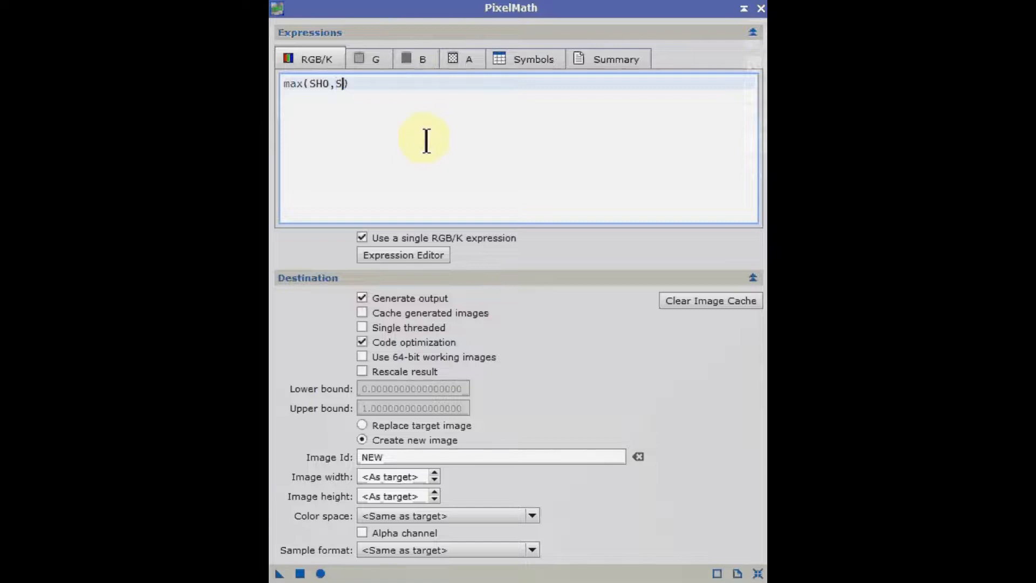
text(tarless)
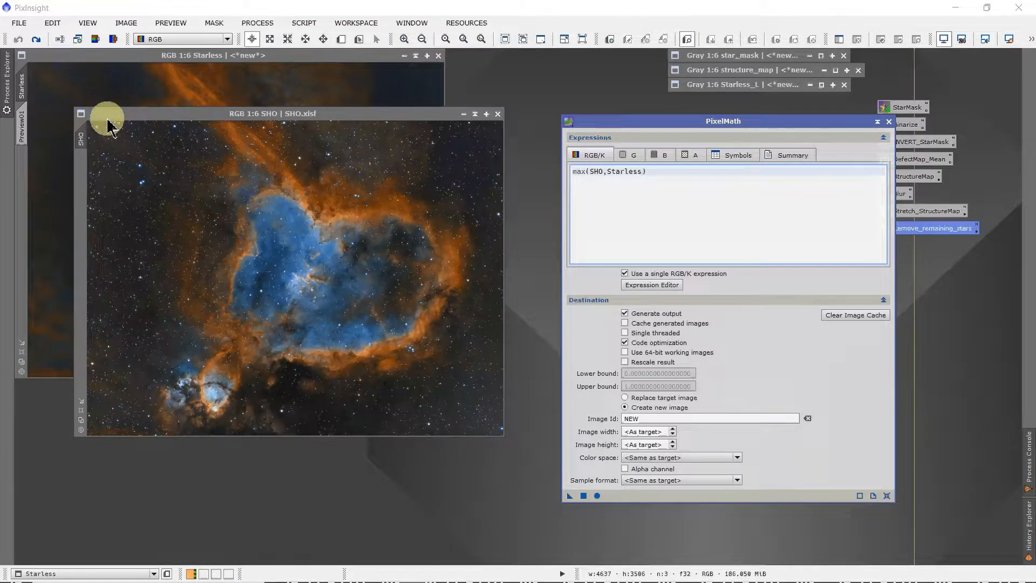
Run the PixelMath expression to create a new image named NEW and place it beside SHO.
click(192, 65)
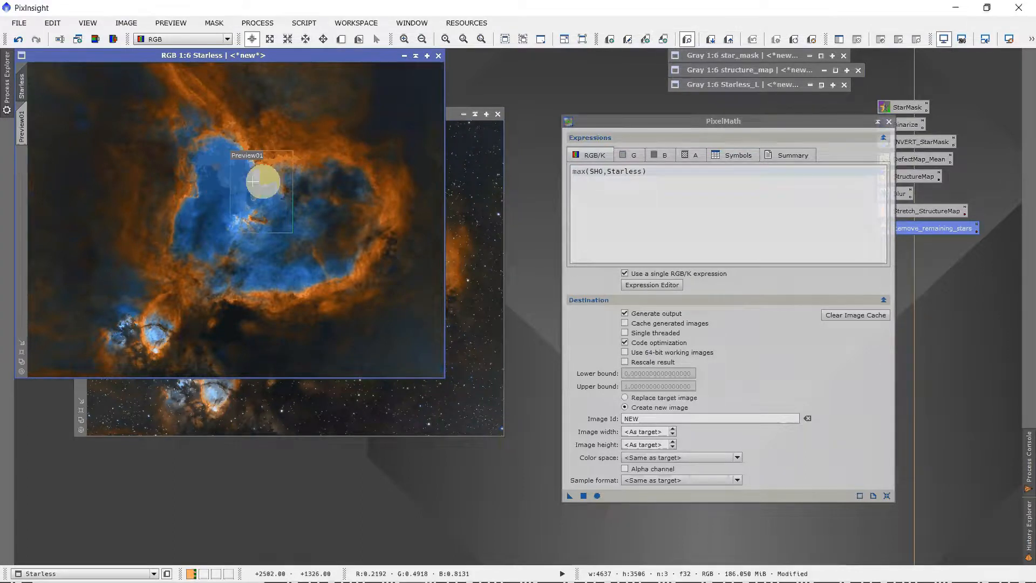
click(469, 193)
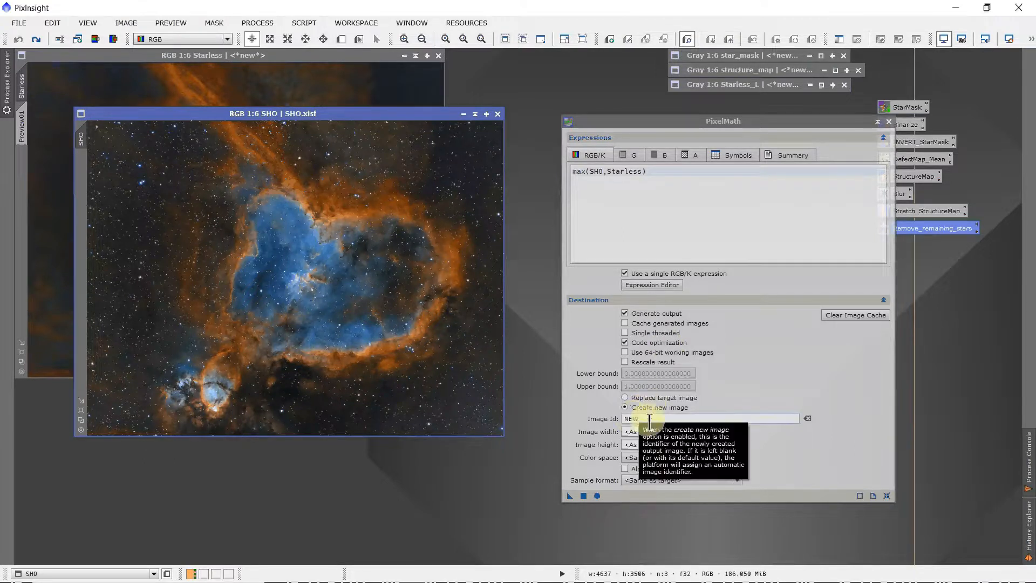
click(583, 497)
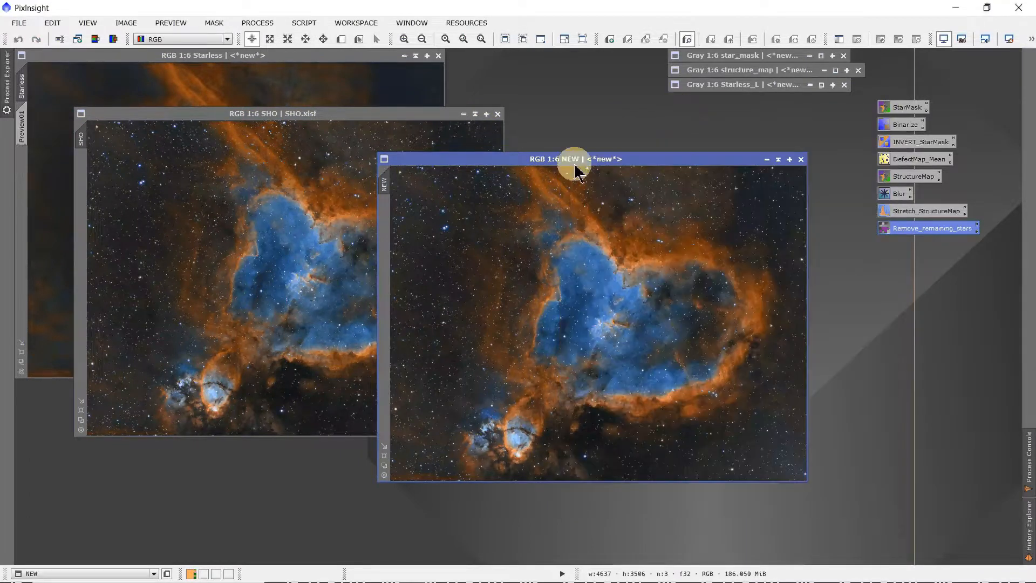
drag(576, 162, 754, 121)
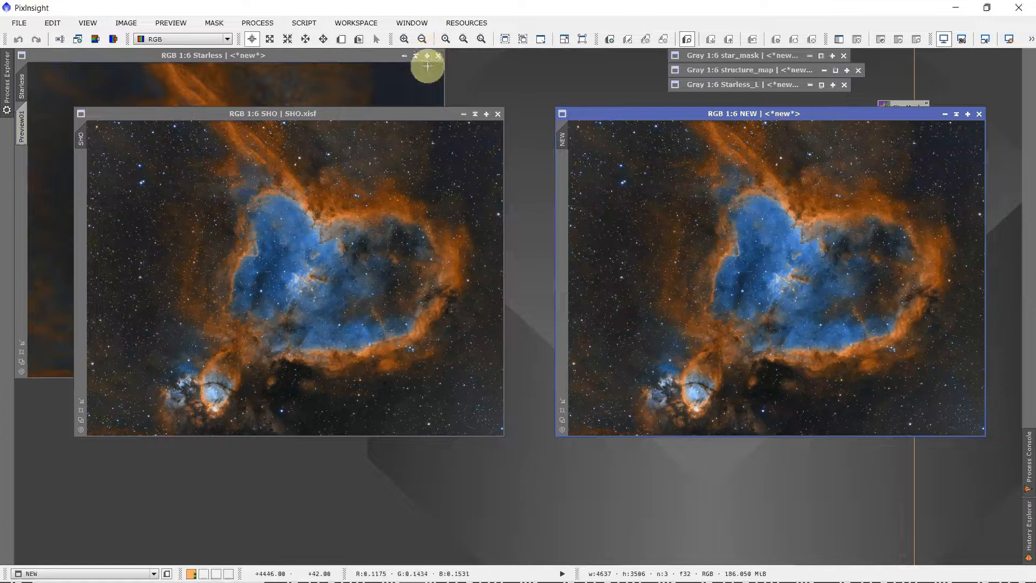
Maximize the SHO and NEW images in turn and view each at 1:4.
click(486, 114)
scroll(487, 112, up, 1)
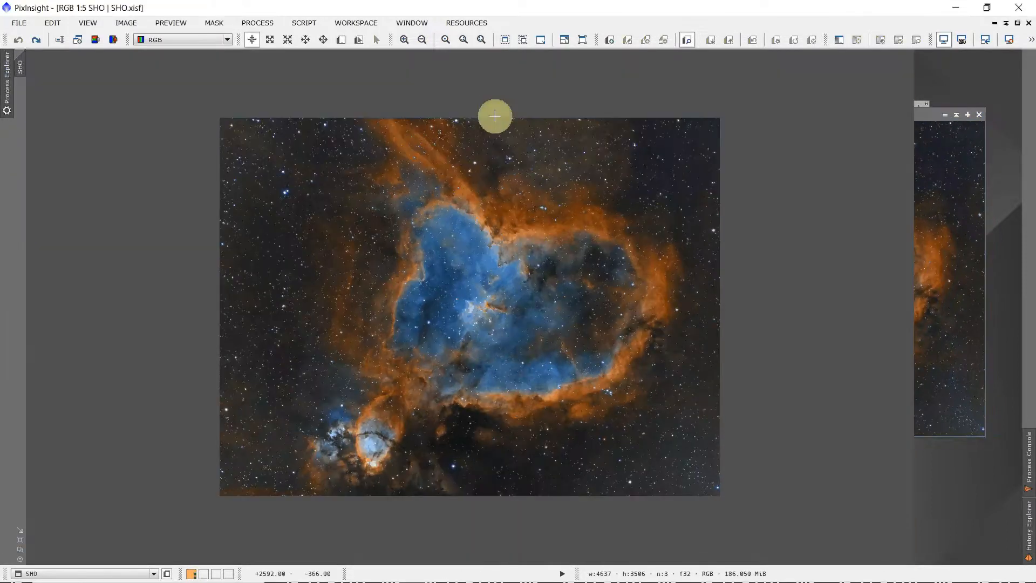
scroll(495, 116, up, 1)
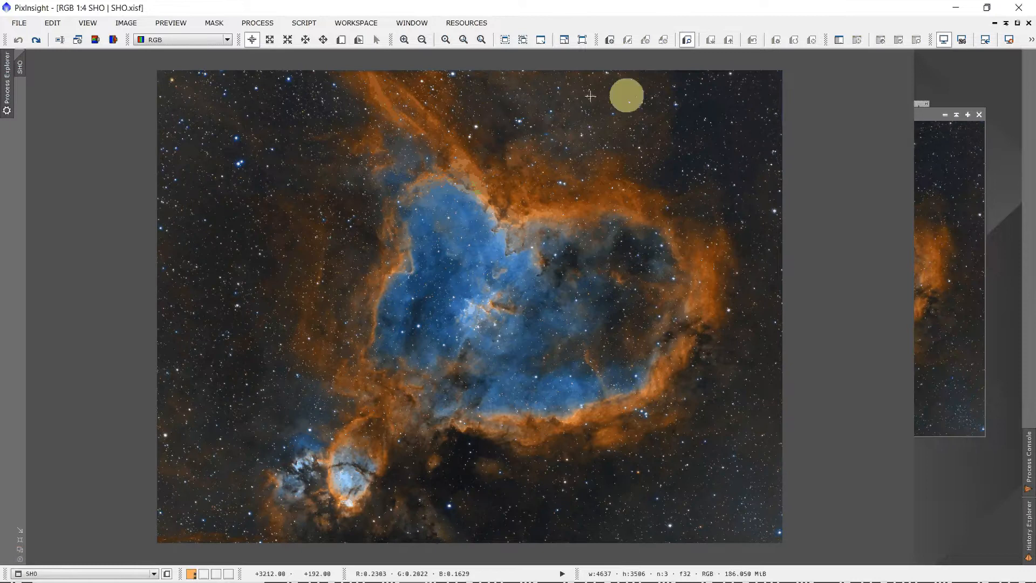
click(967, 115)
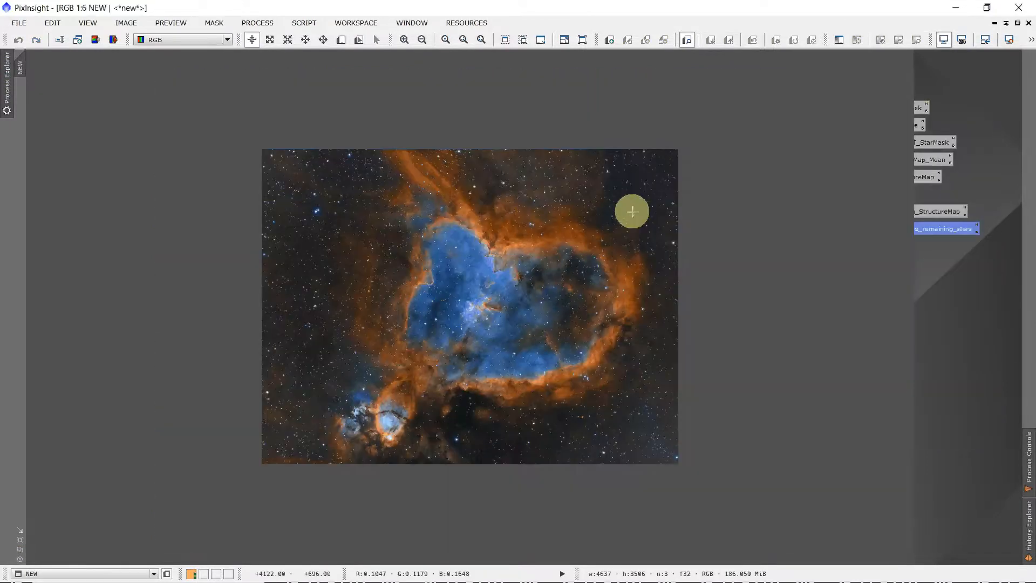
scroll(632, 210, up, 1)
scroll(636, 210, up, 1)
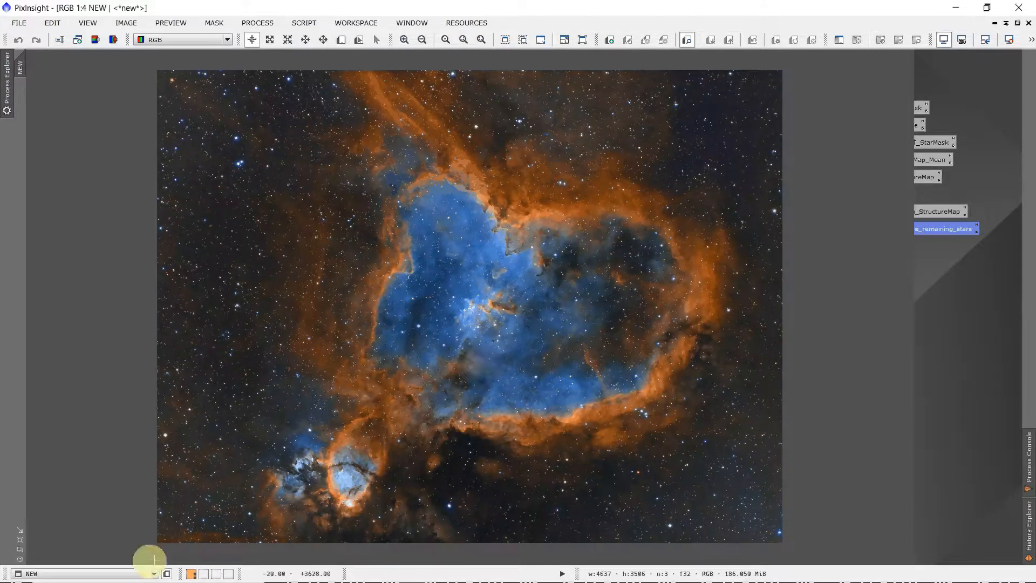
Compare the SHO and NEW images at 1:3, examining the nebula's color and detail.
click(30, 575)
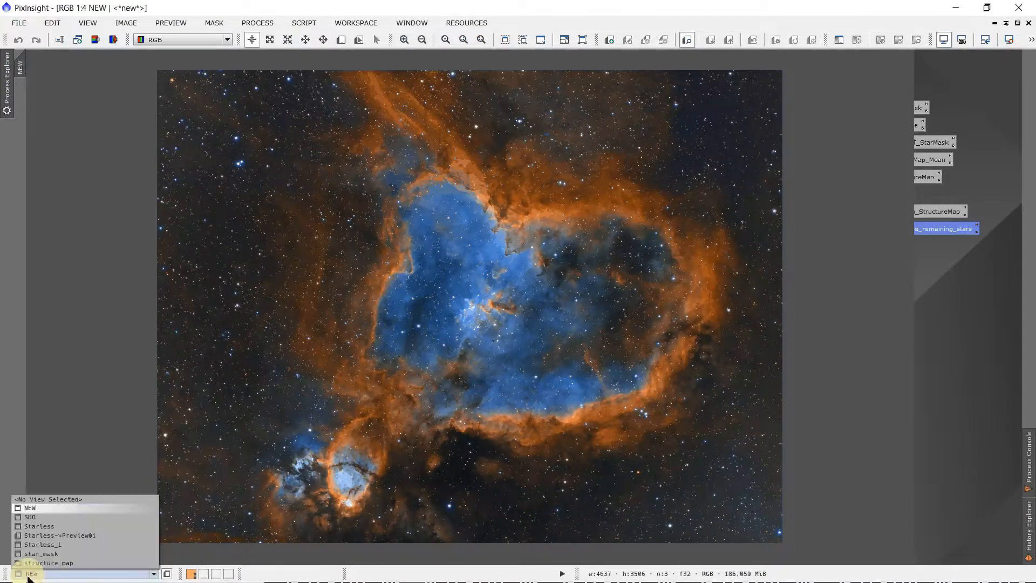
click(28, 518)
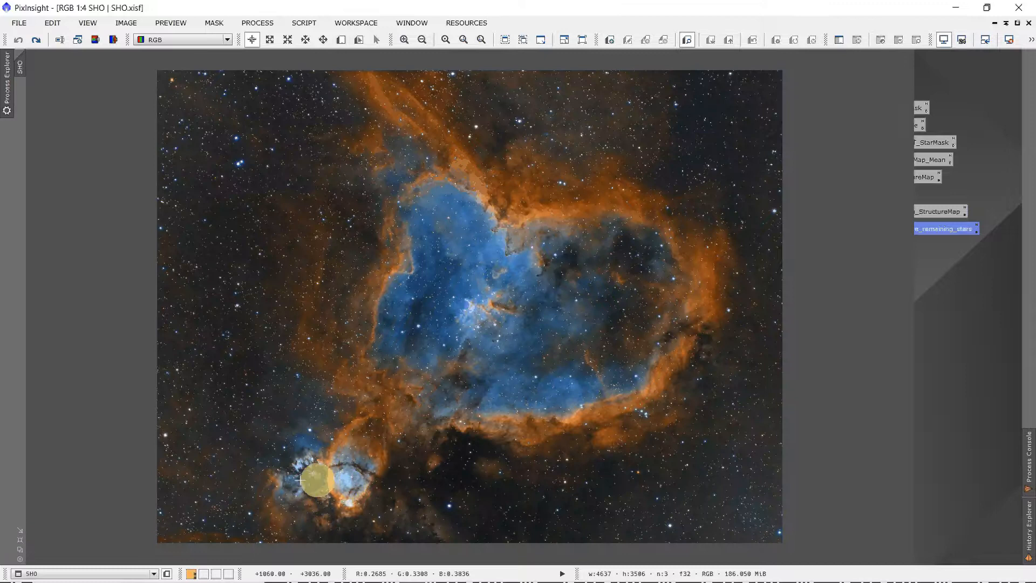
scroll(529, 338, up, 1)
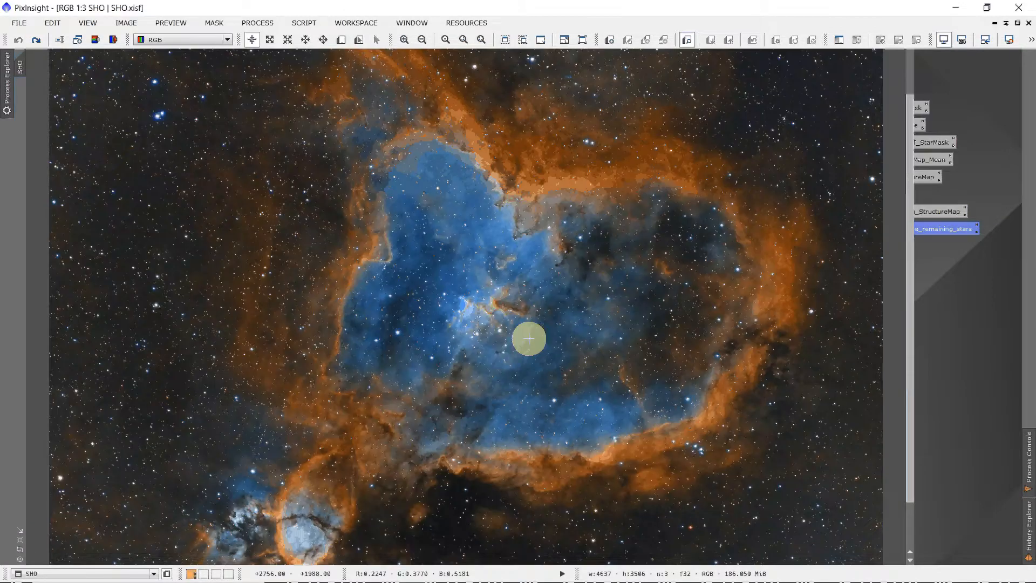
click(43, 573)
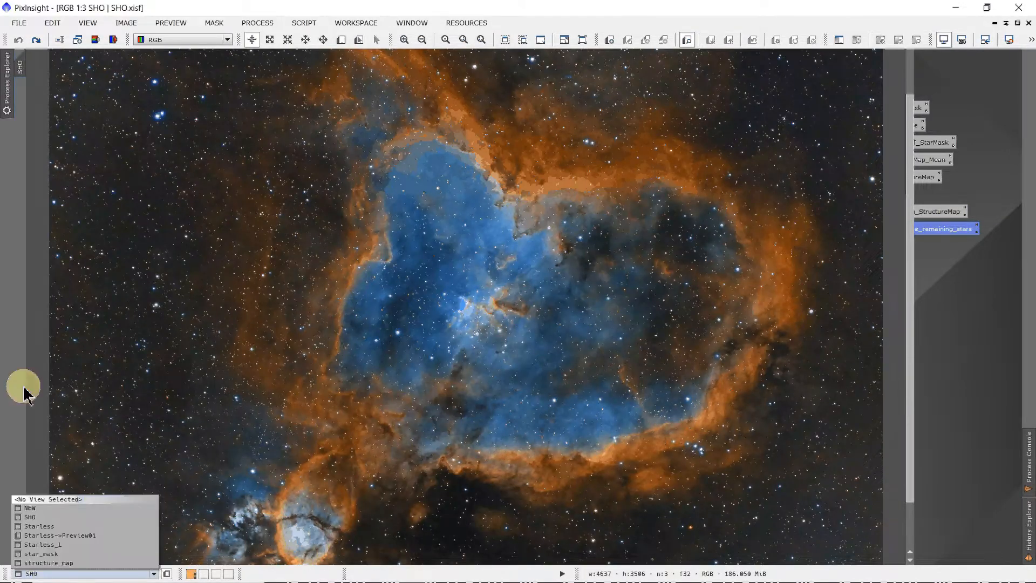
click(29, 510)
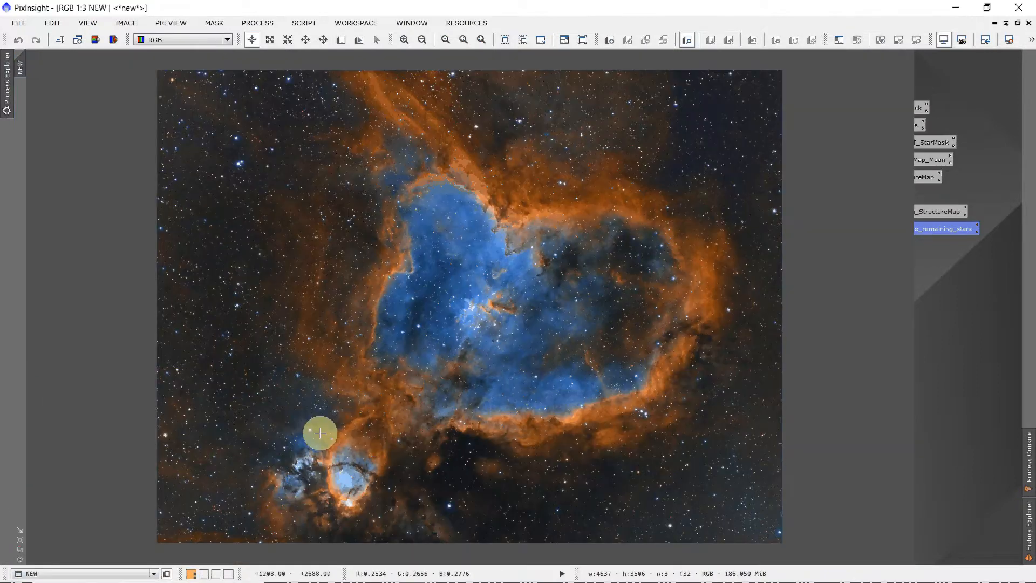
scroll(320, 433, up, 1)
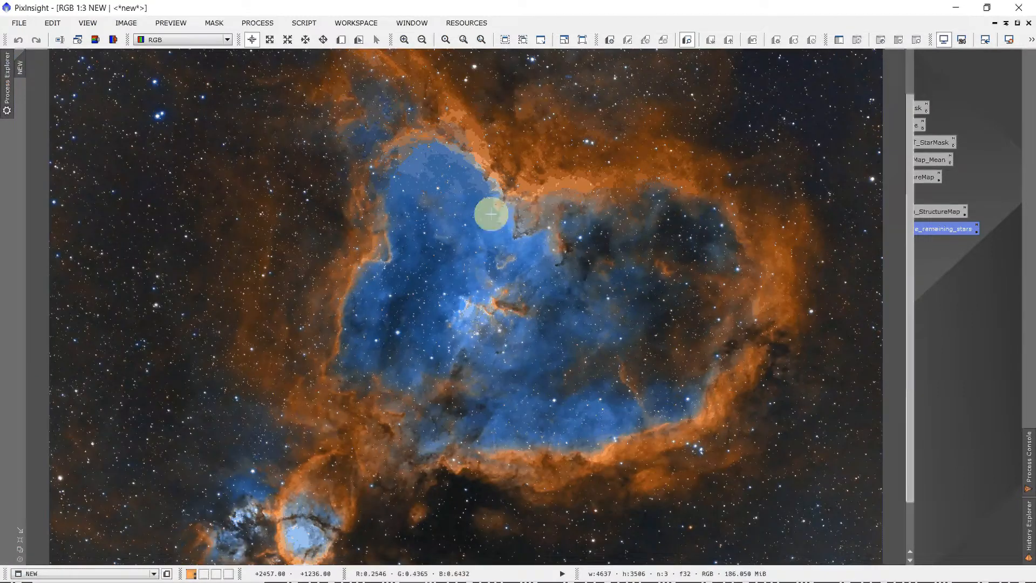
Alternate between the NEW and SHO images at 1:2 to compare the nebula's core up close.
scroll(491, 214, up, 1)
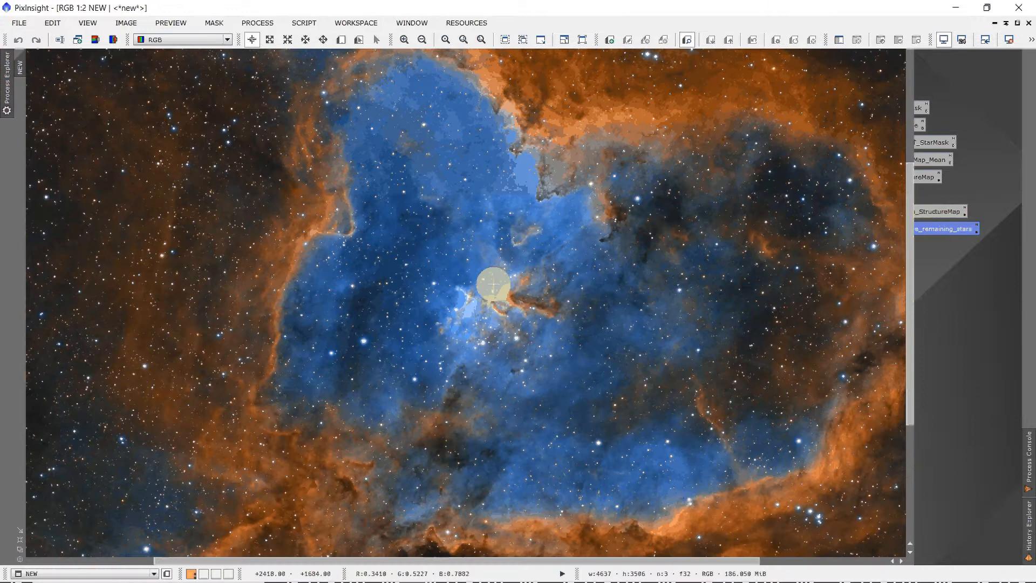
click(59, 573)
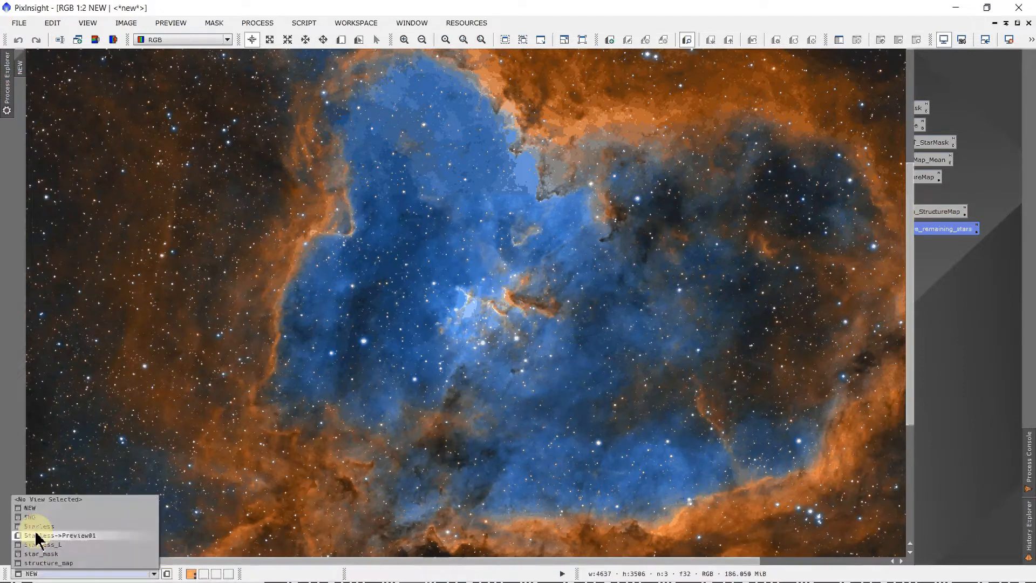
click(30, 517)
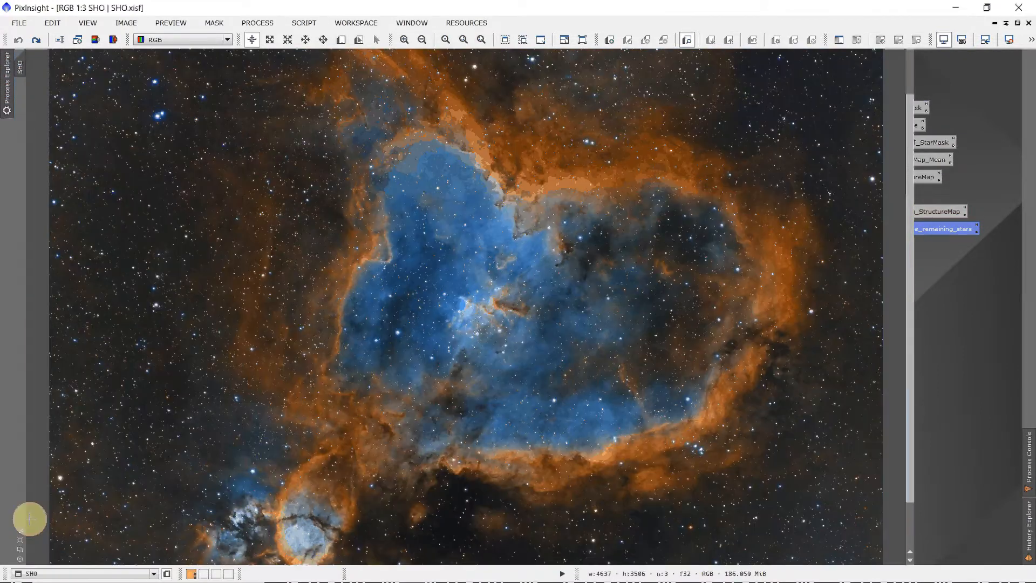
scroll(446, 353, up, 1)
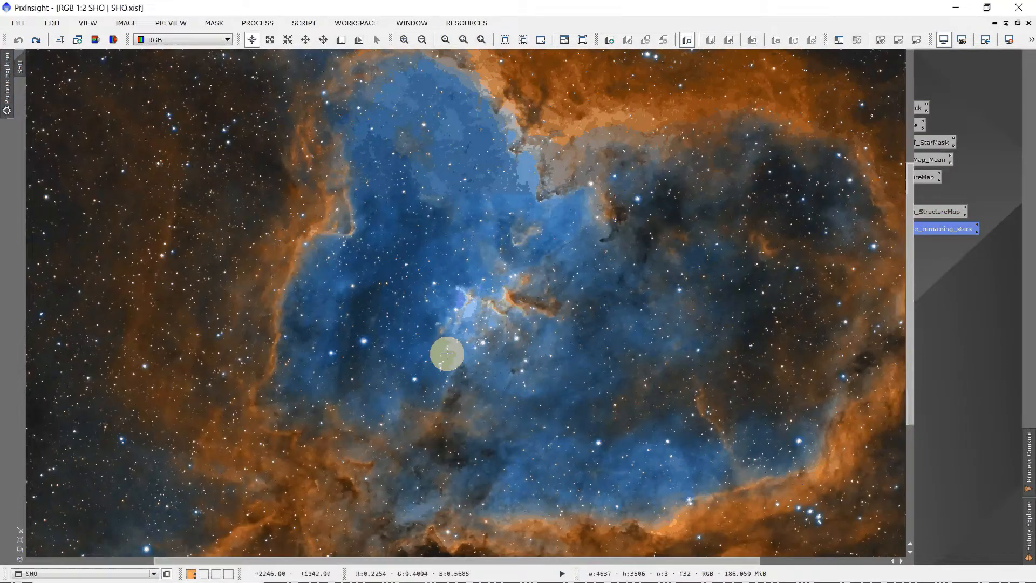
click(61, 575)
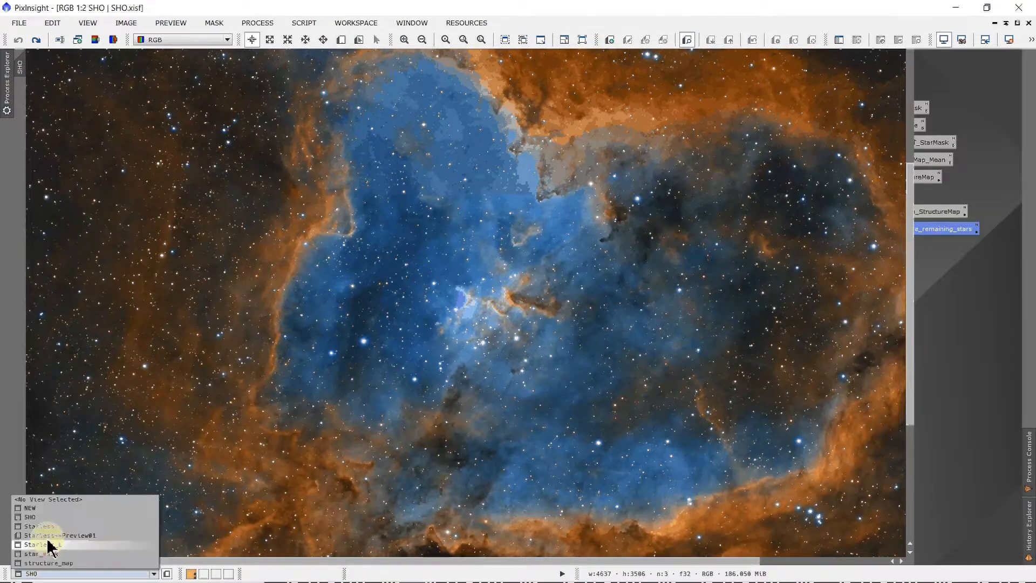
click(29, 508)
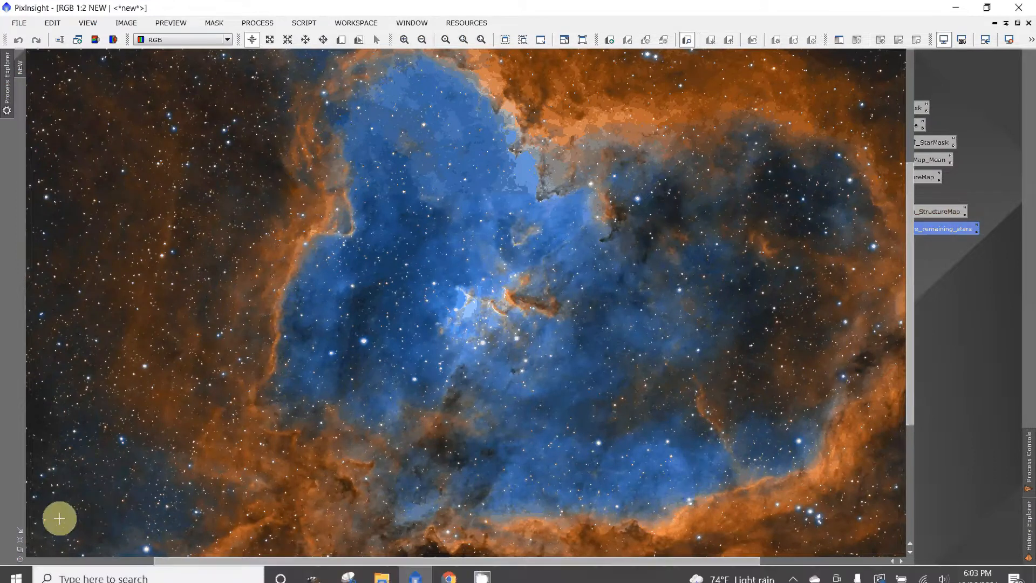
click(61, 575)
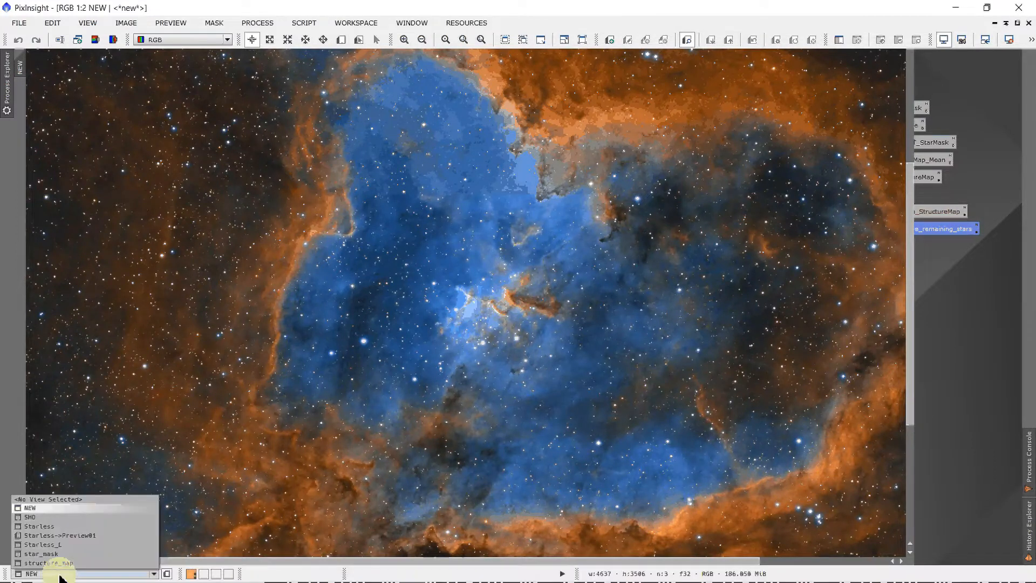
click(30, 517)
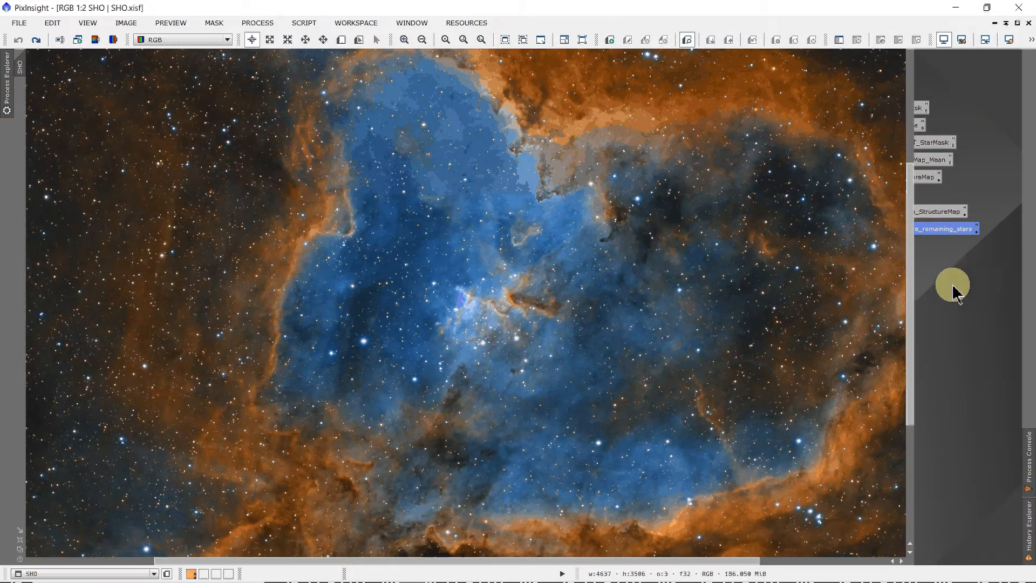
mouse_move(367, 569)
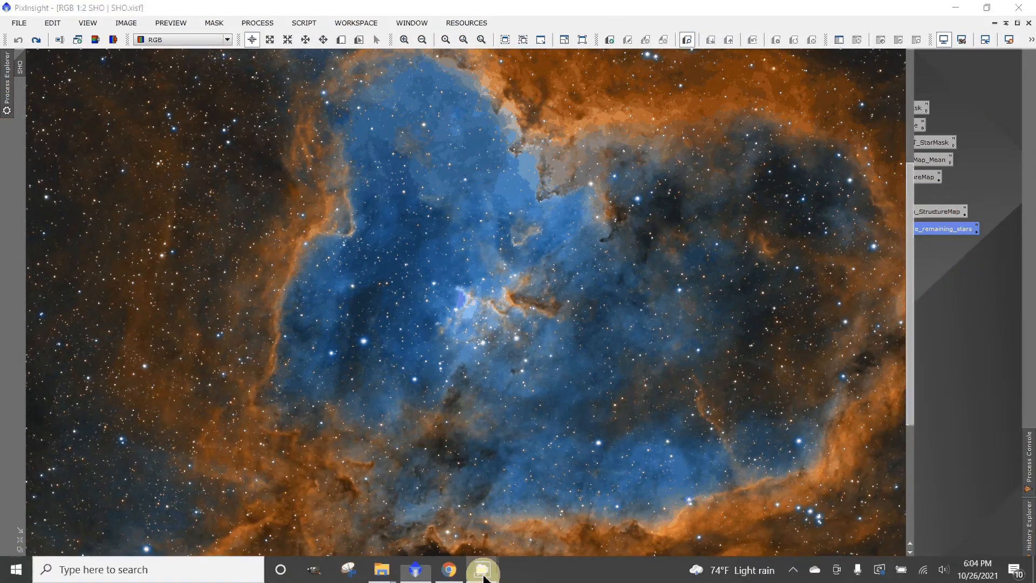